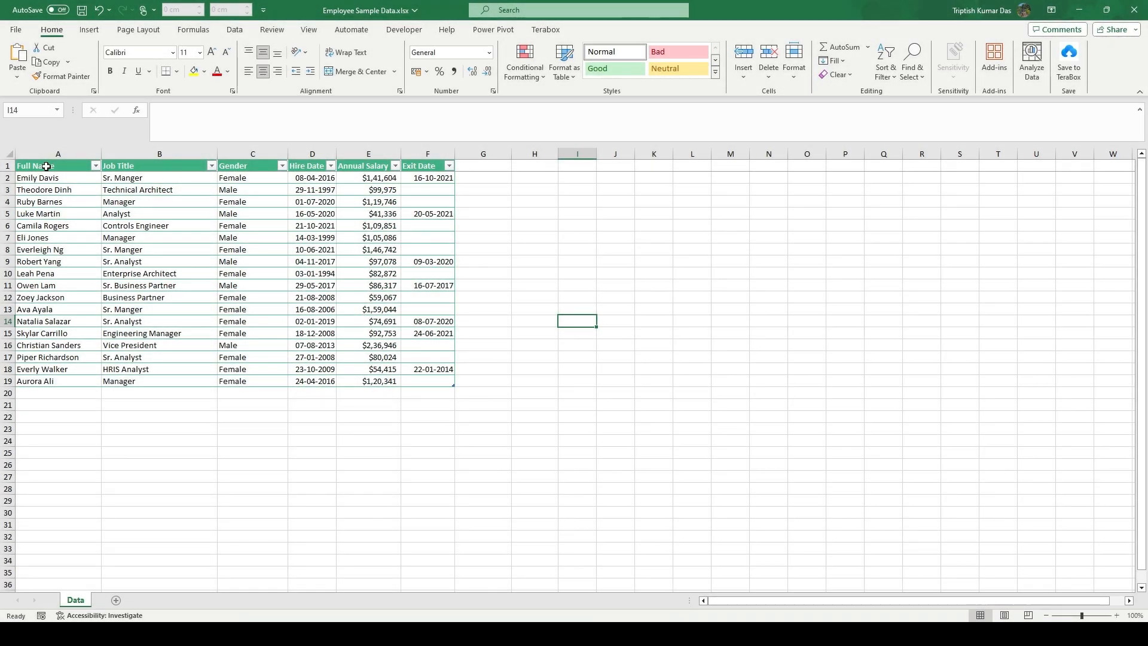
Step: Examine the employee table's columns, from Full Name and Job Title through Hire Date, Annual Salary and Exit Date
left_click_drag(46, 166, 418, 384)
left_click(171, 439)
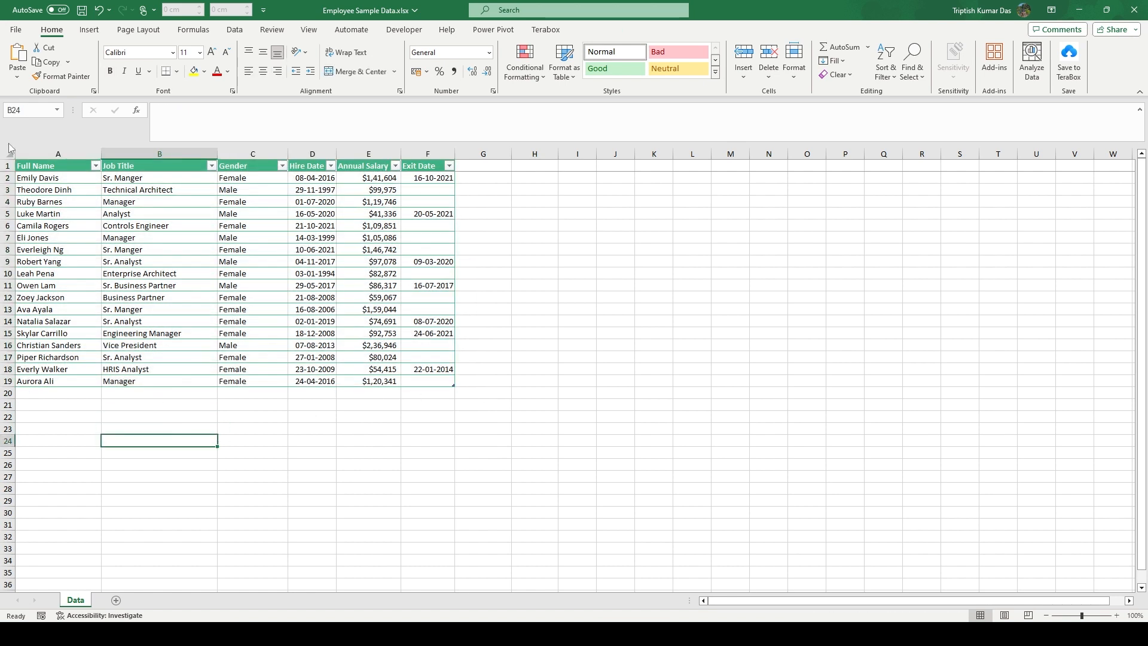
left_click(42, 154)
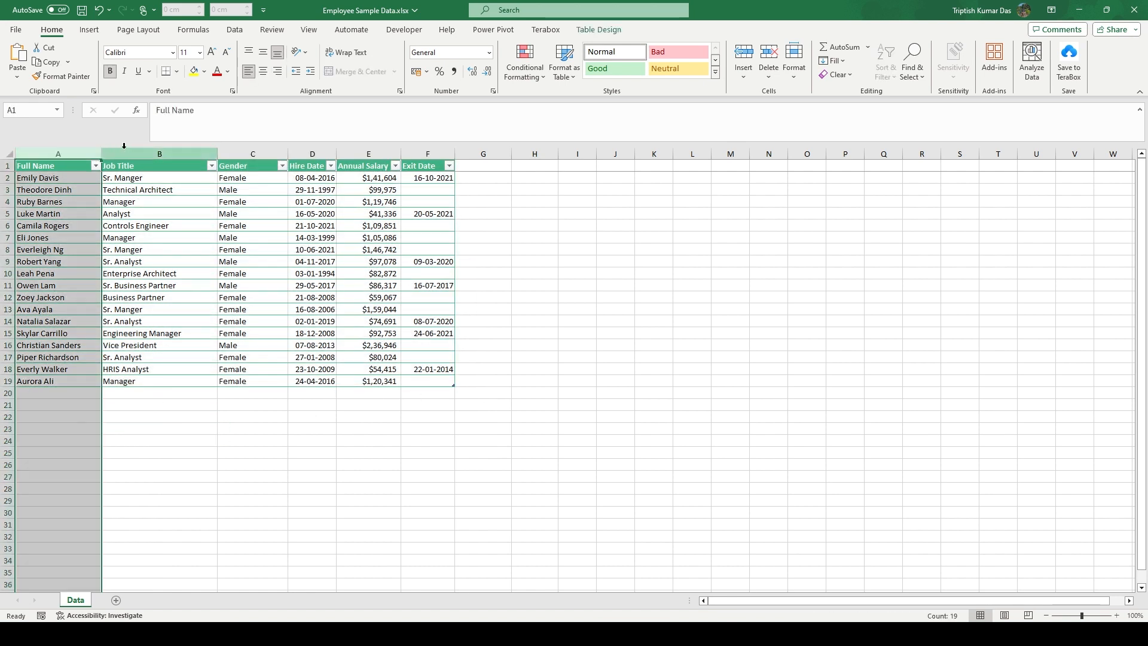
left_click(149, 153)
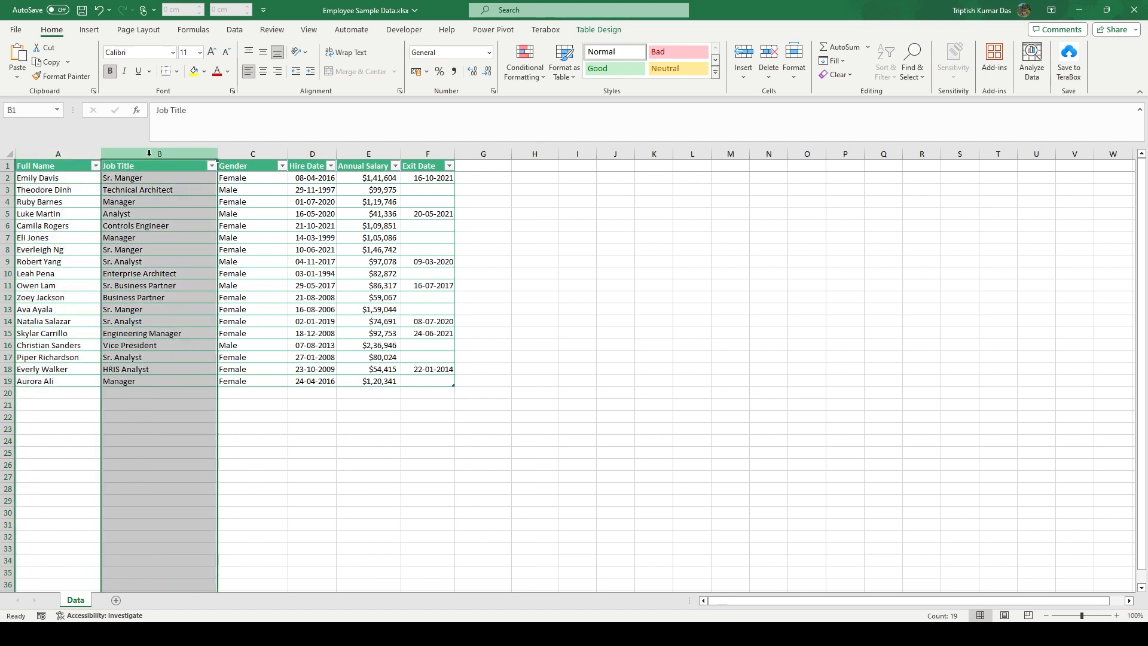
left_click(256, 152)
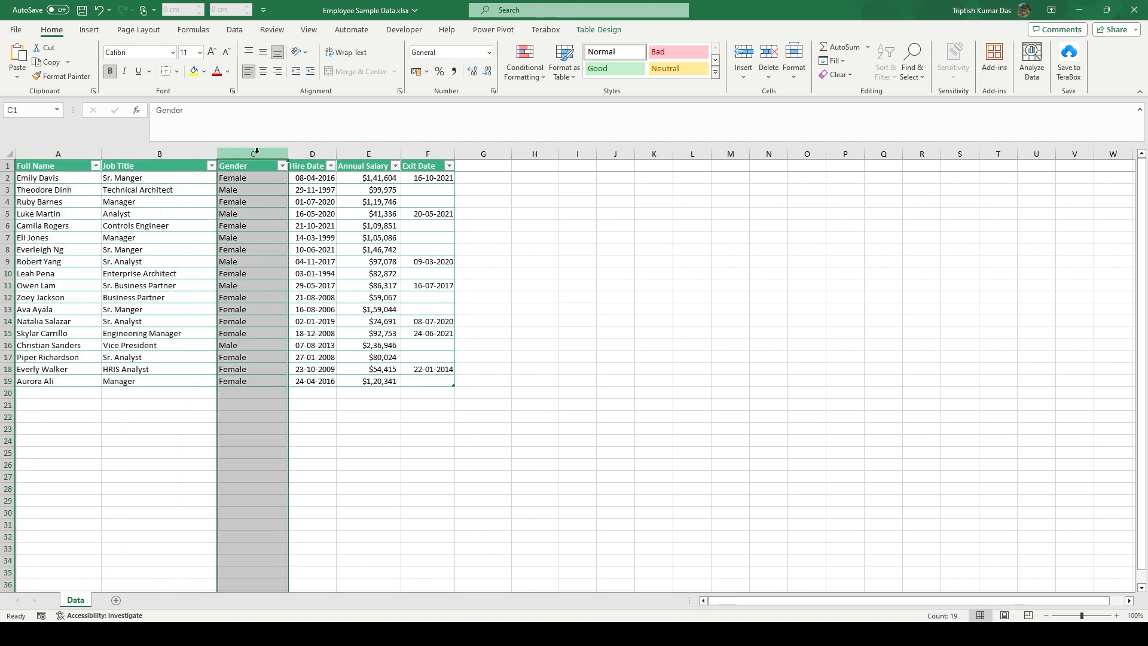
left_click(310, 152)
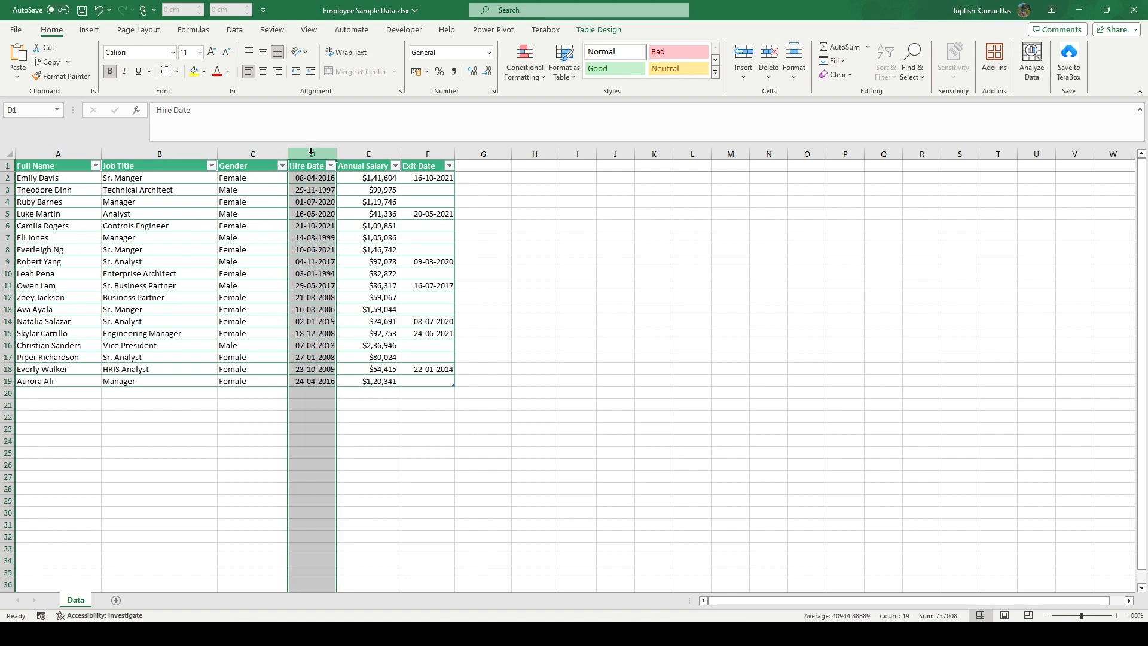
left_click(311, 177)
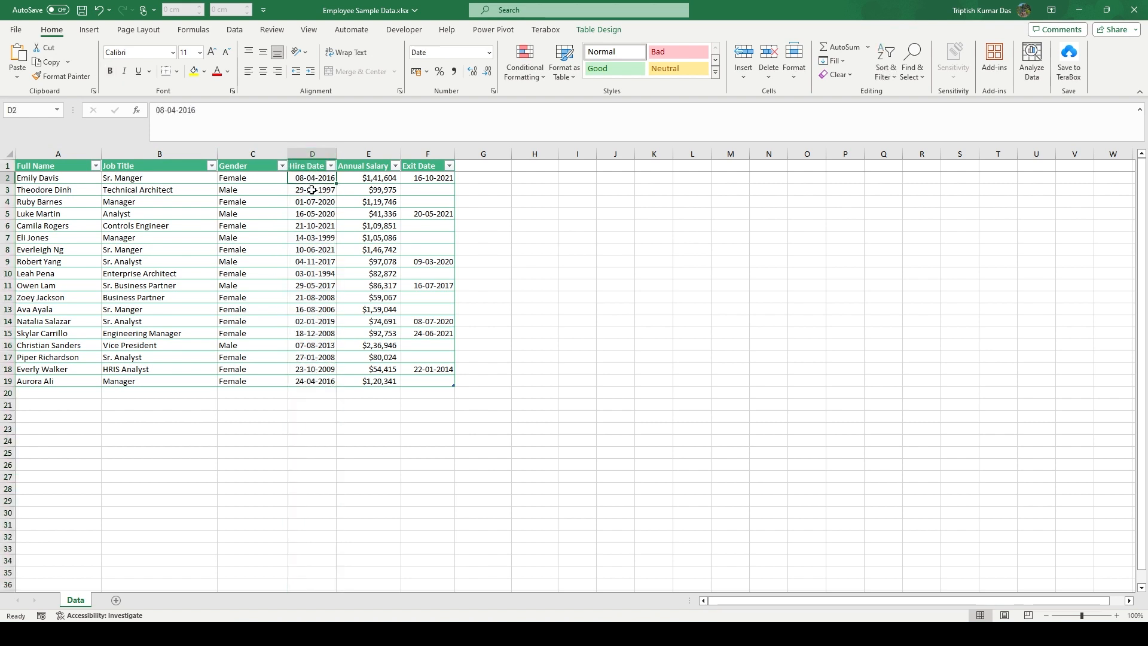
left_click(310, 190)
left_click(308, 203)
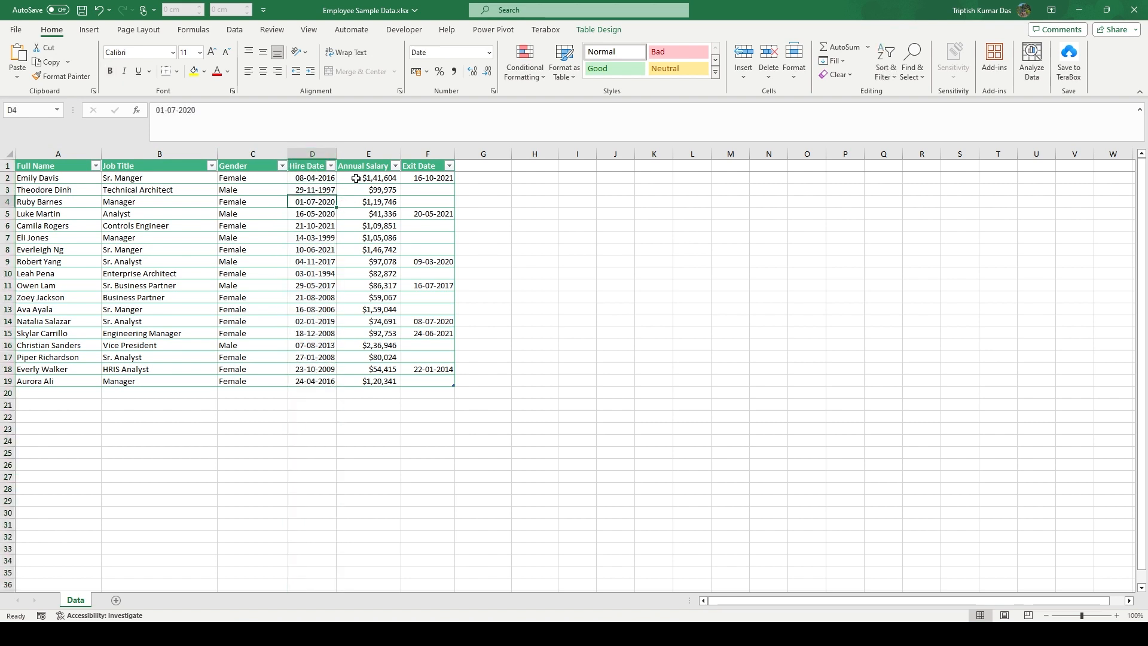
left_click(362, 156)
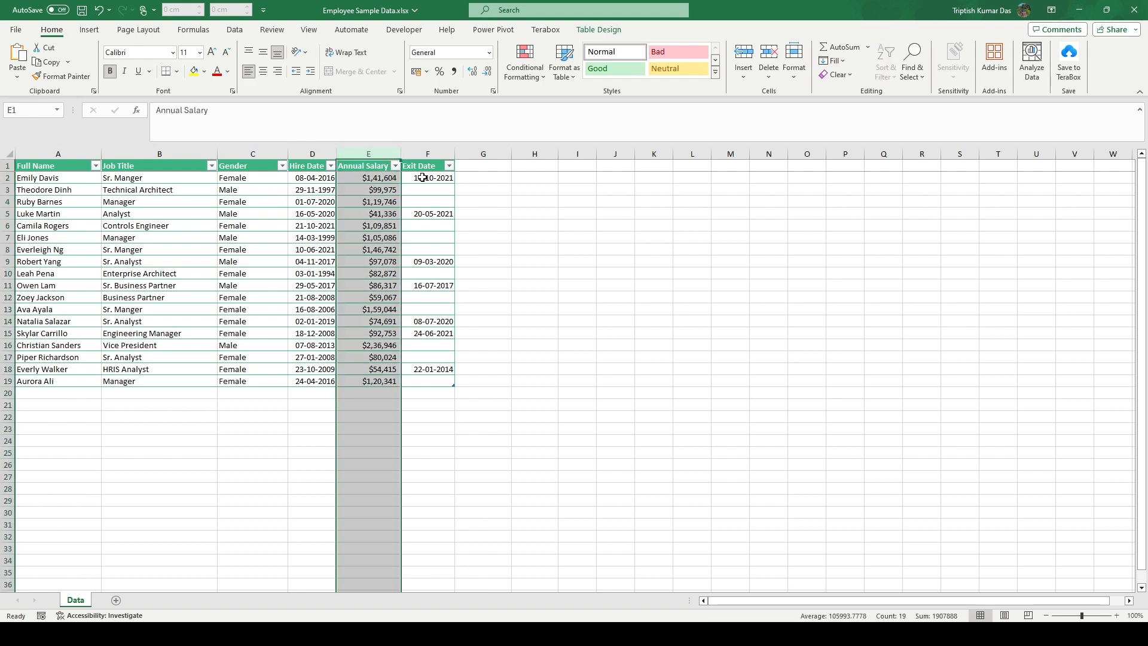
left_click(426, 160)
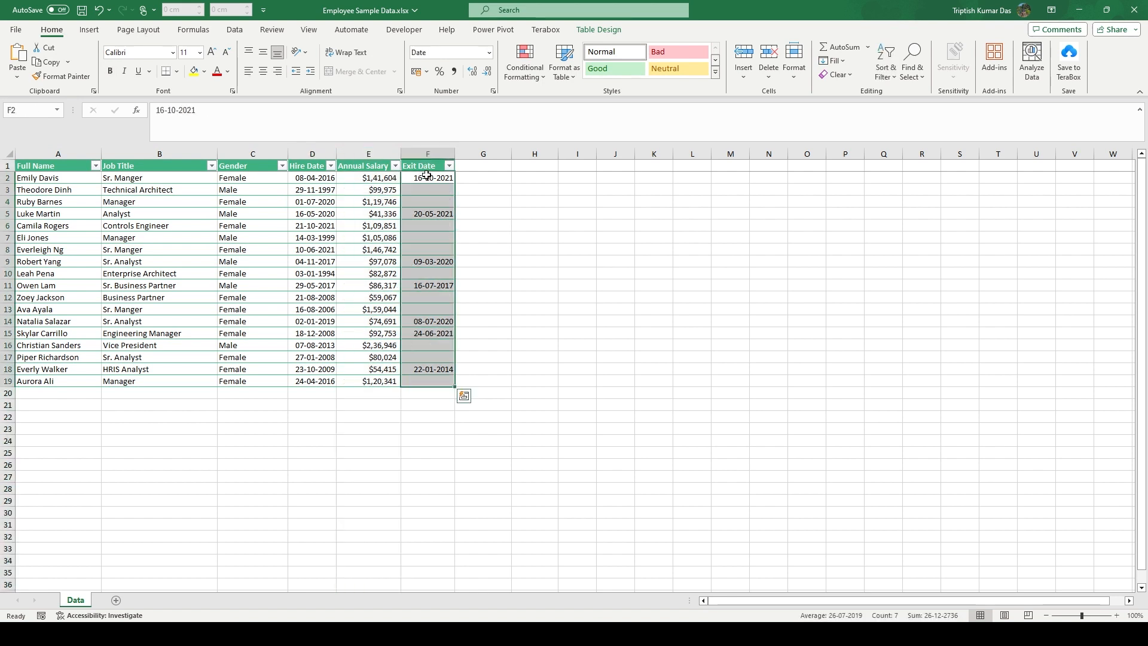
left_click(427, 175)
left_click(427, 214)
left_click(428, 263)
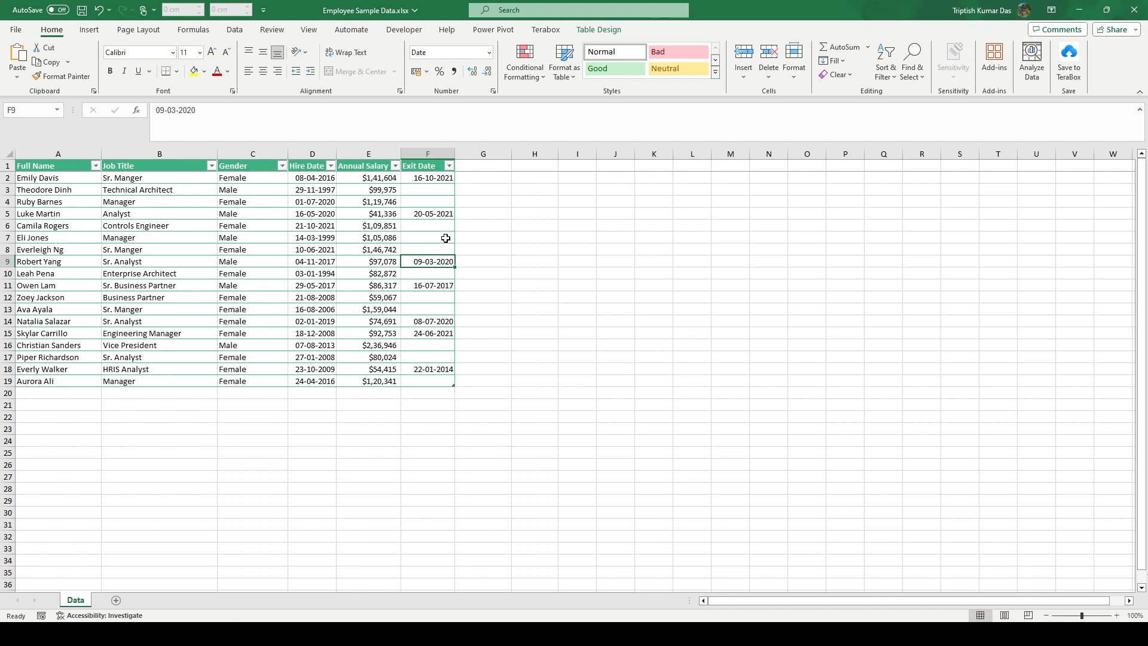
left_click(496, 230)
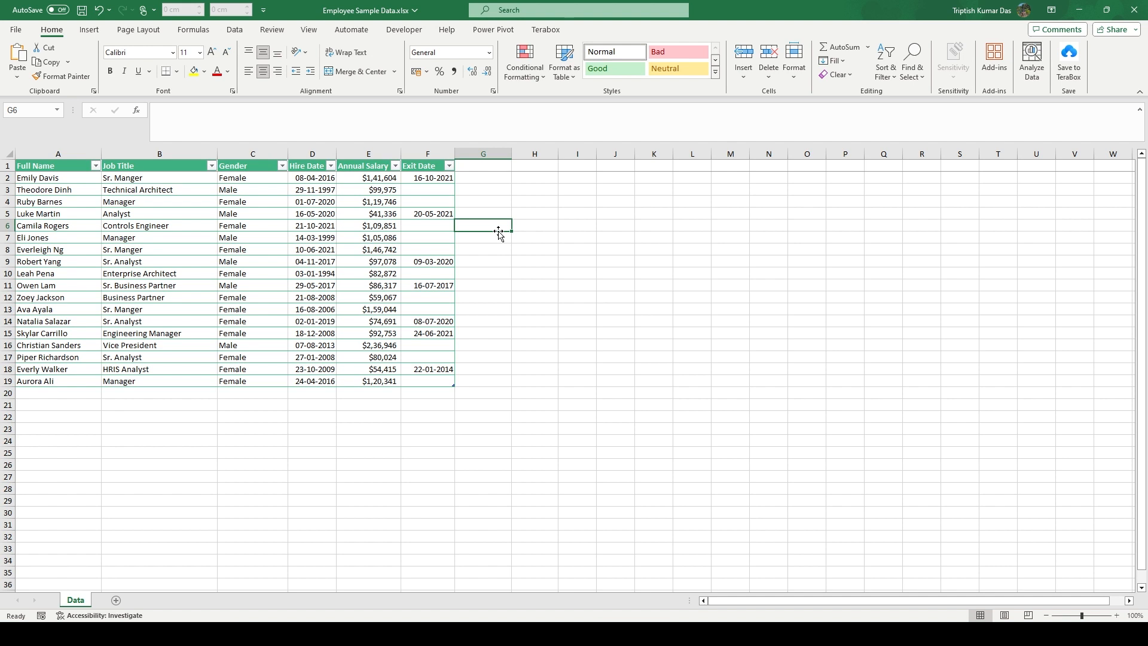
Step: Review the employee rows whose Exit Date cells are blank
left_click(61, 191)
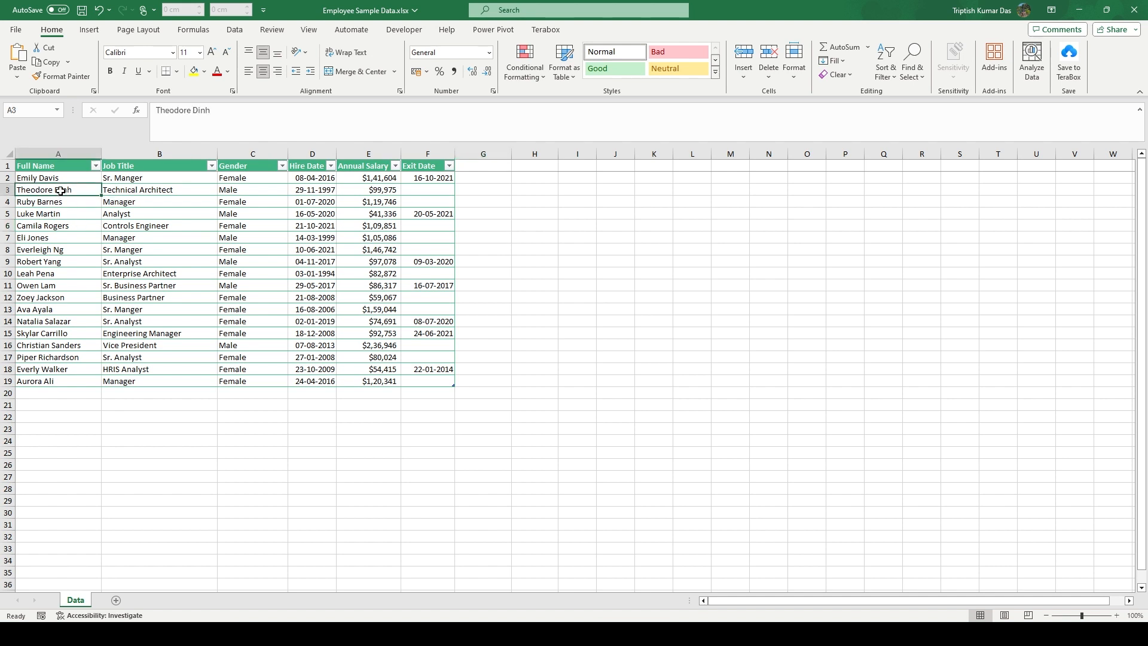
left_click_drag(6, 189, 14, 250)
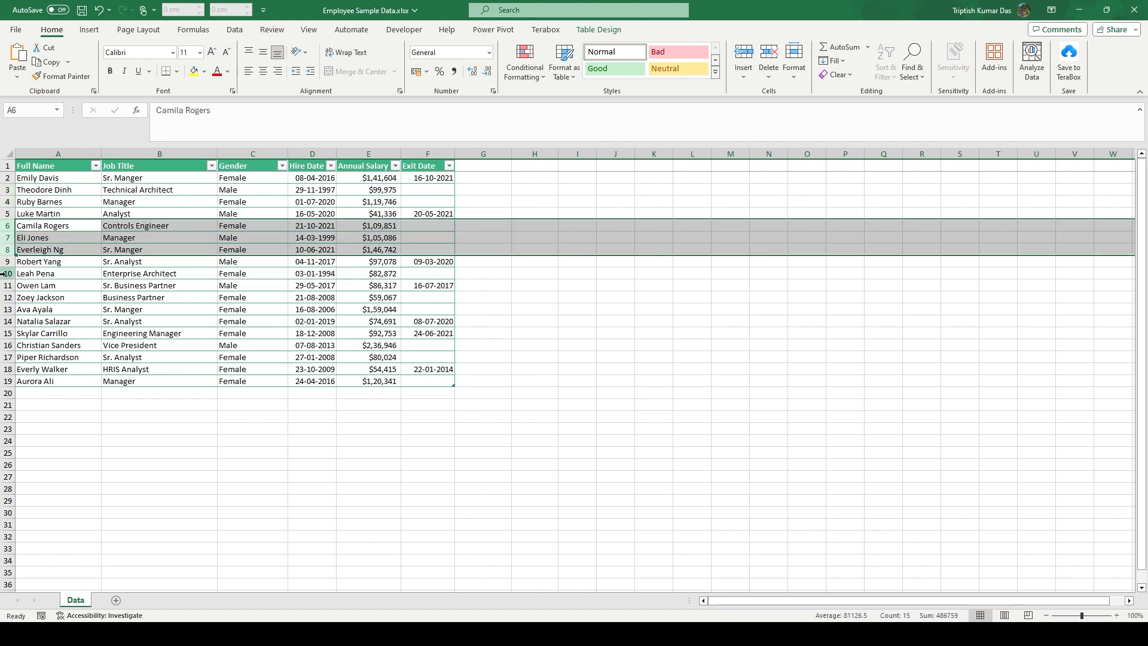
left_click(6, 275)
left_click(486, 326)
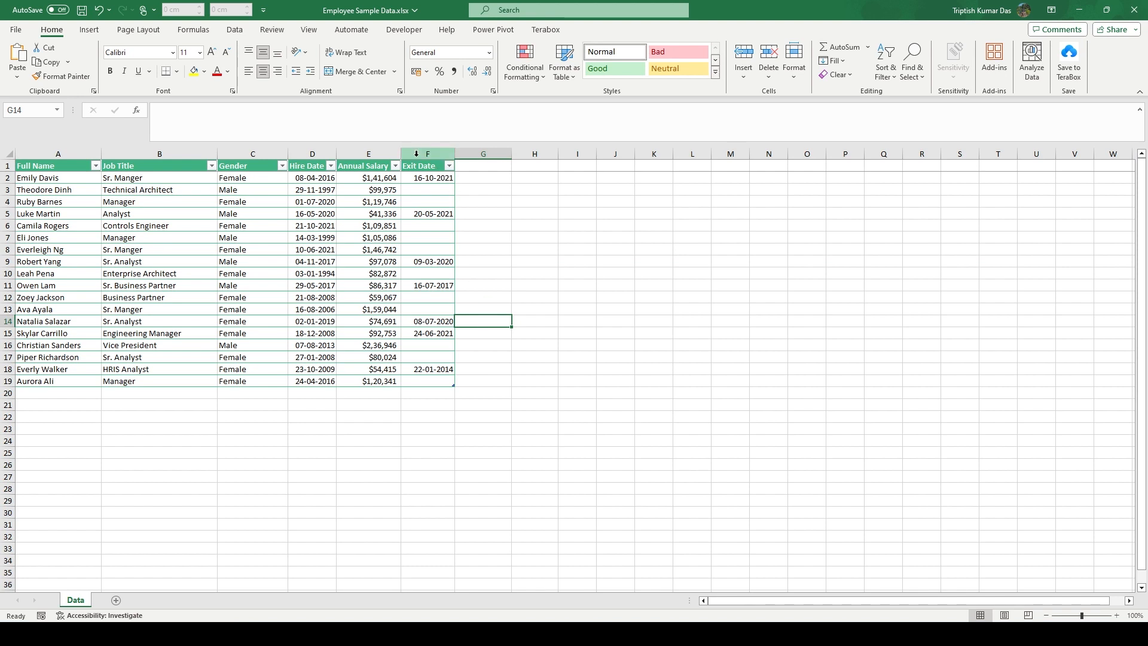
left_click(424, 190)
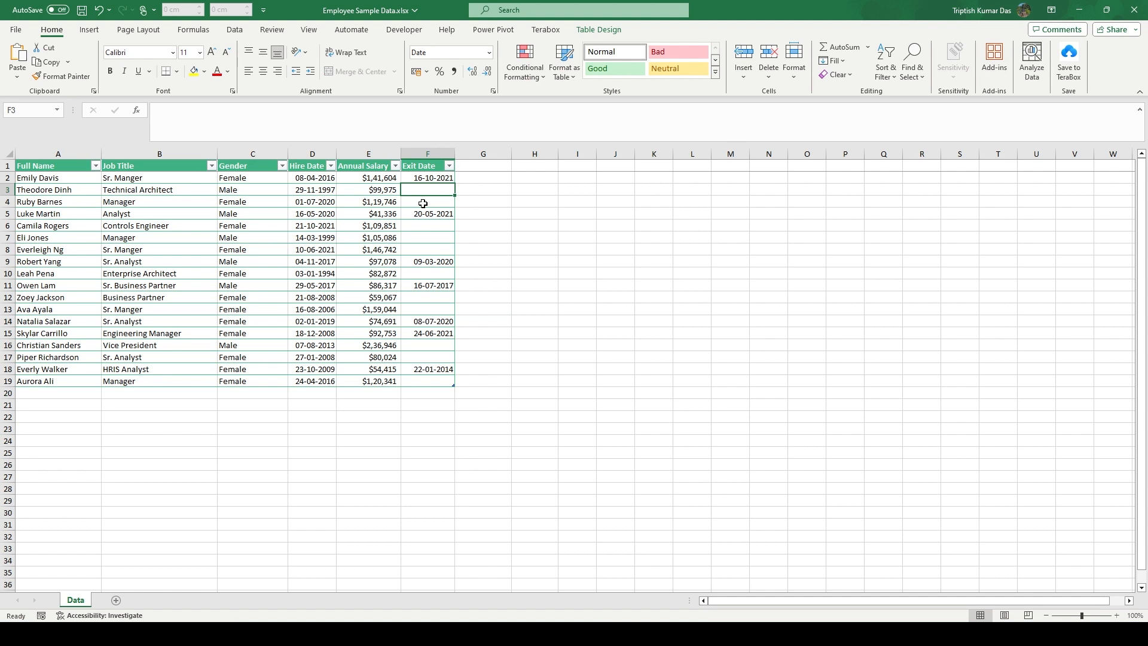
left_click(423, 203)
Step: Enter the label "Count the number of employees who left" in cell H6
left_click(533, 333)
left_click(535, 227)
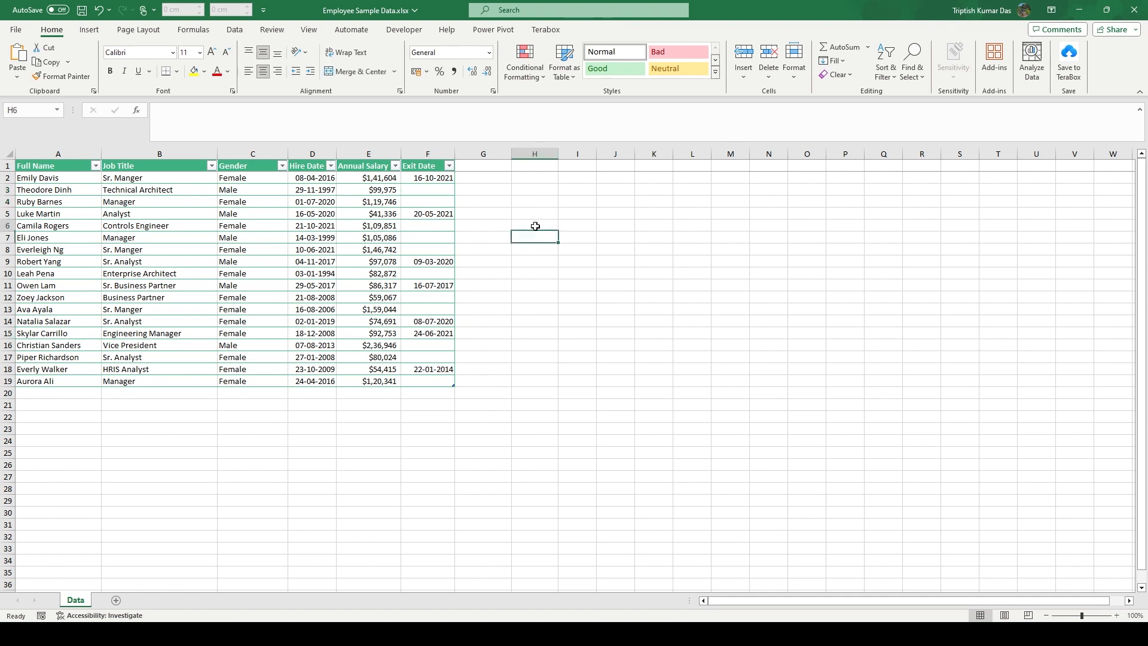
type("C")
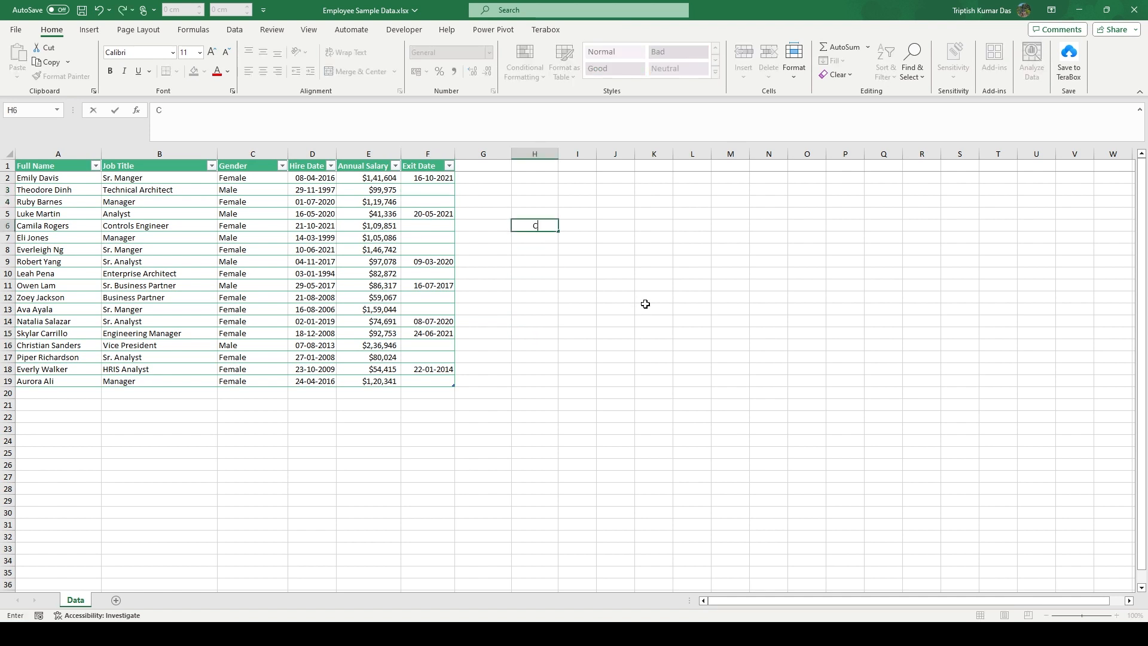
type("ount the number of")
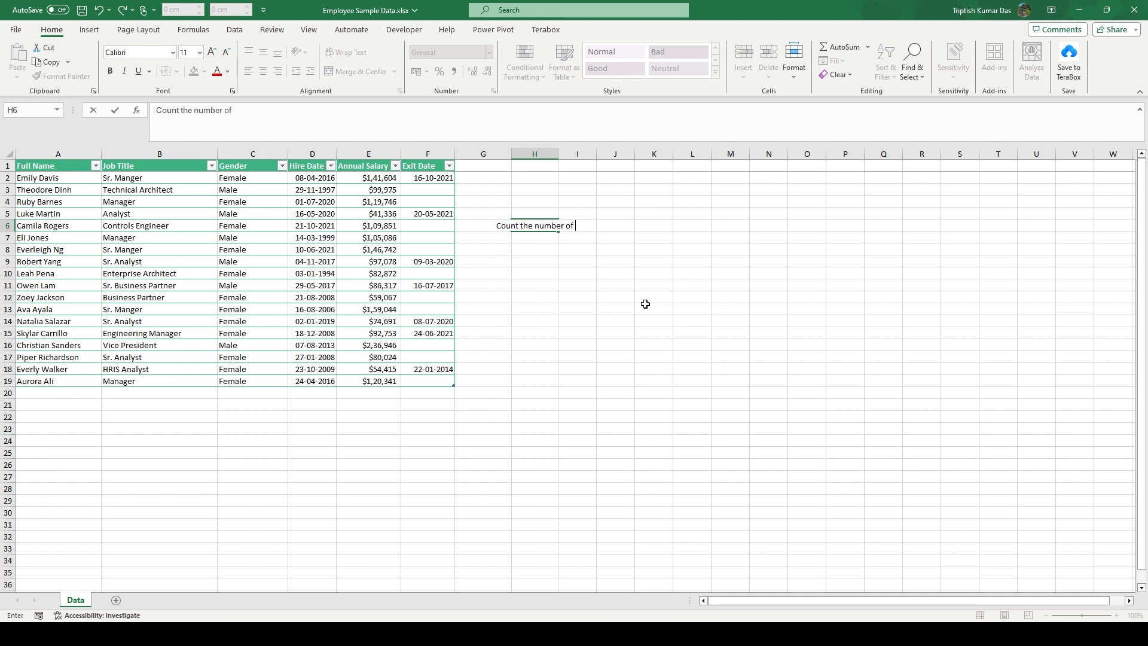
type(" employees who left")
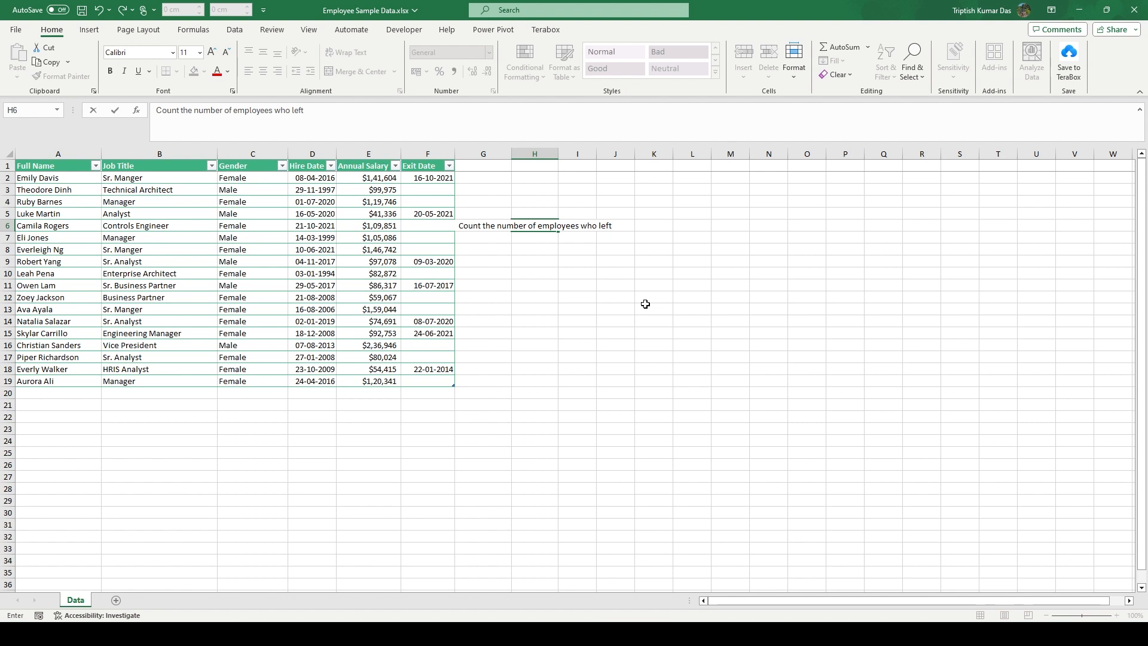
key("Return")
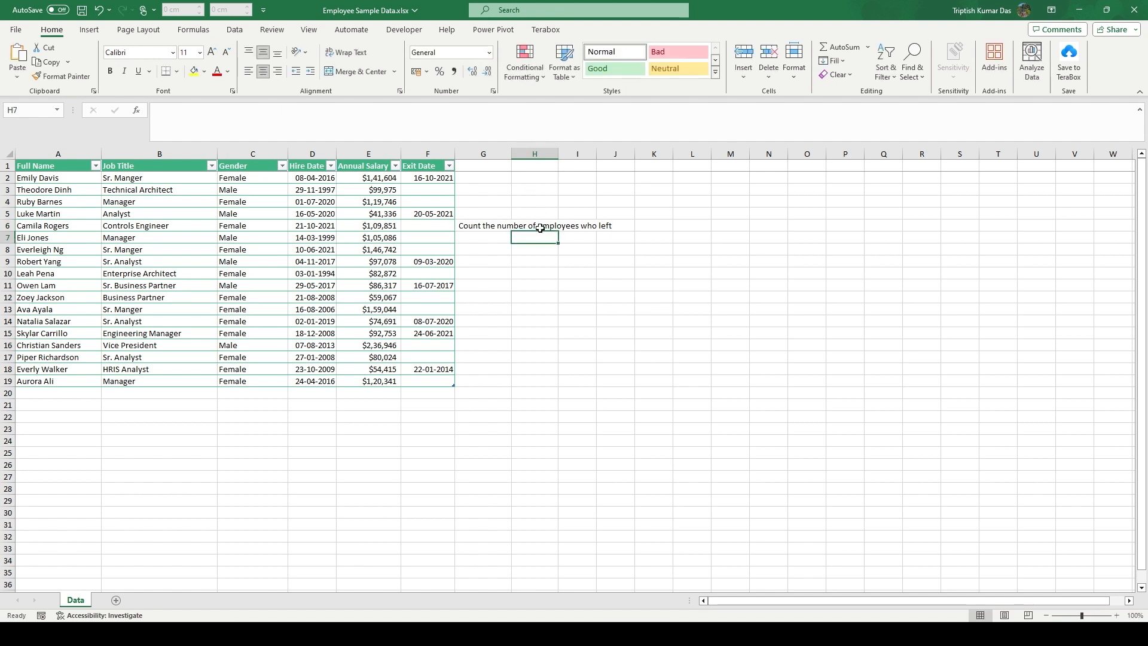
Step: Left-align the label text in cell H6
left_click(540, 228)
key("alt+h")
key("a")
key("l")
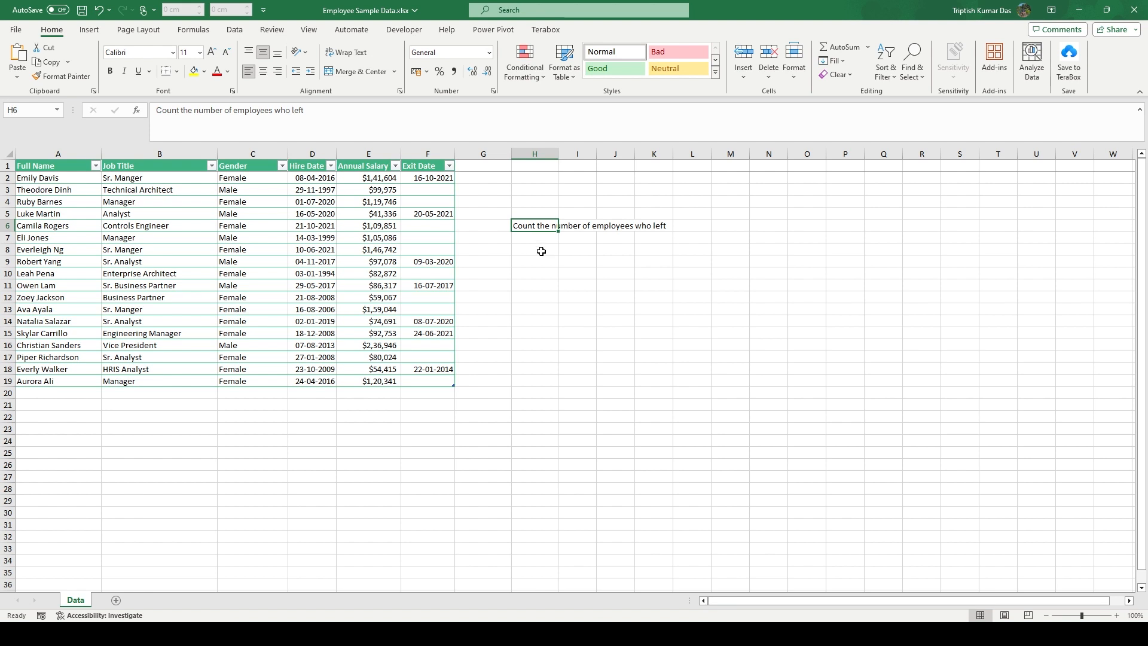
Step: Enter the formula =COUNTA(F2:F19) in cell H8 to count the filled Exit Date cells
left_click(540, 241)
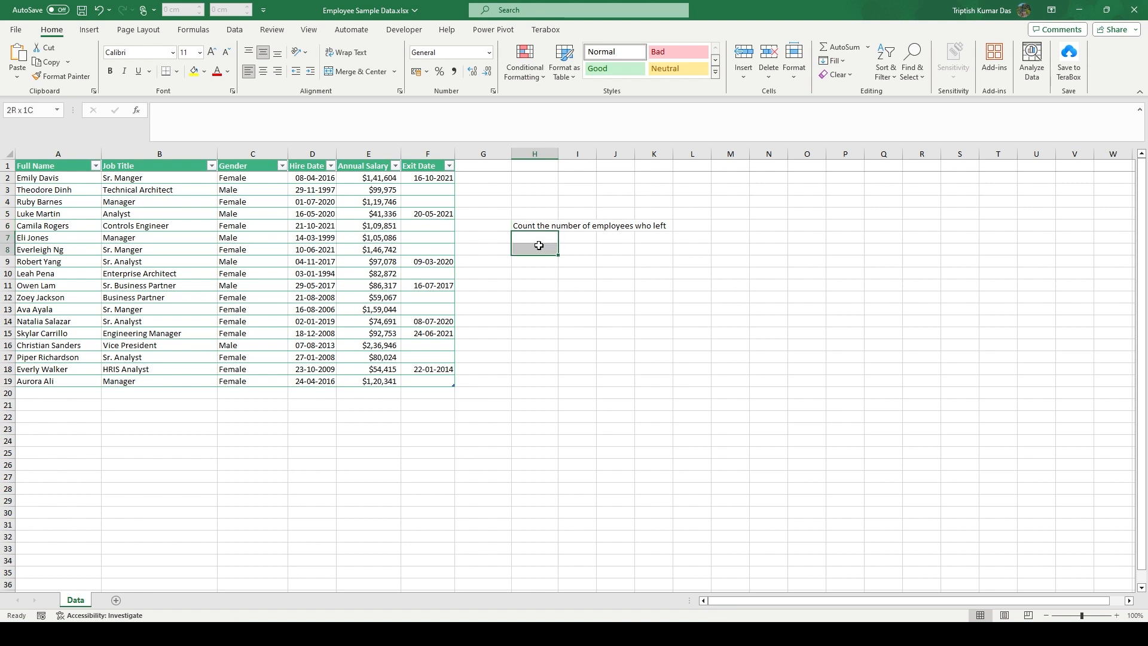
left_click(550, 296)
left_click(543, 249)
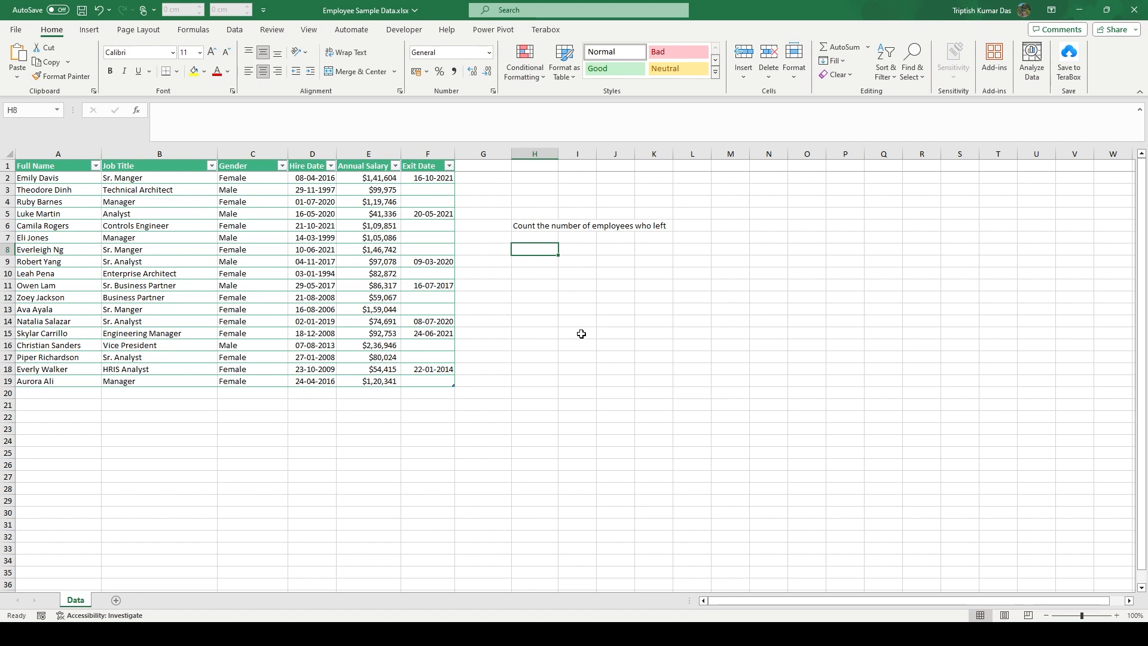
type("=")
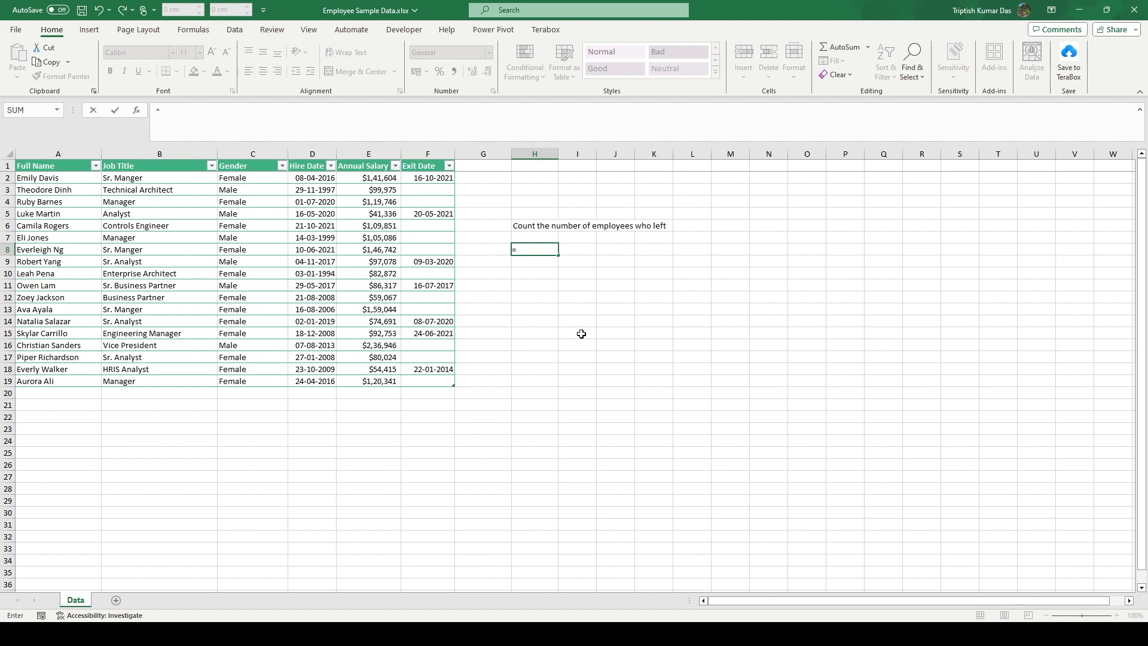
type("cou")
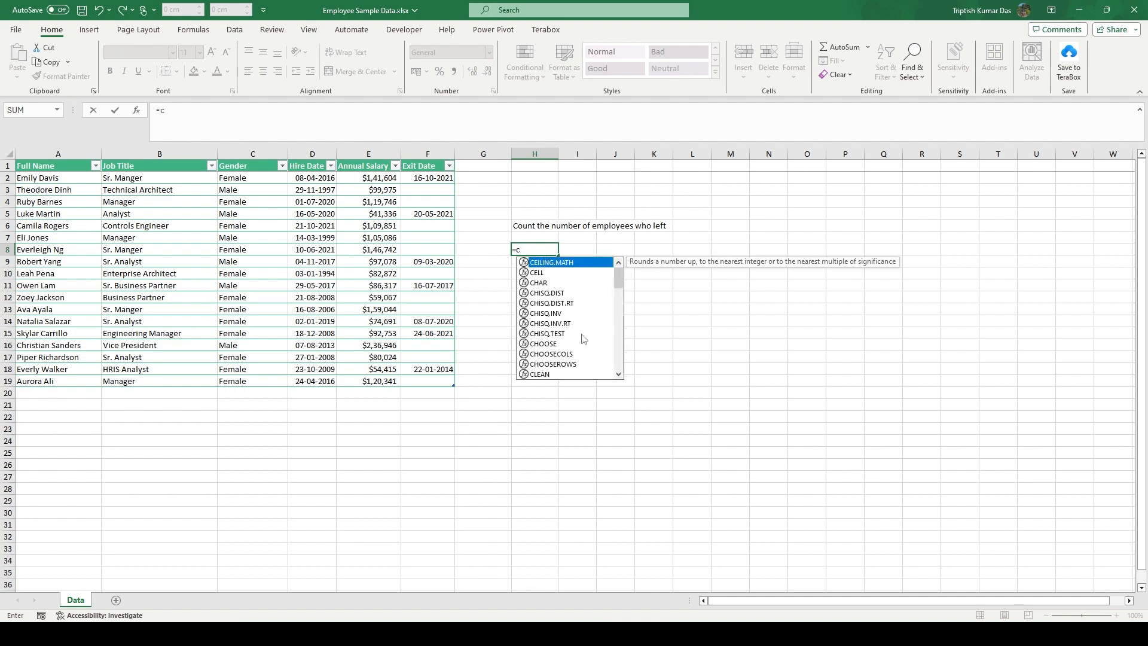
type("nt")
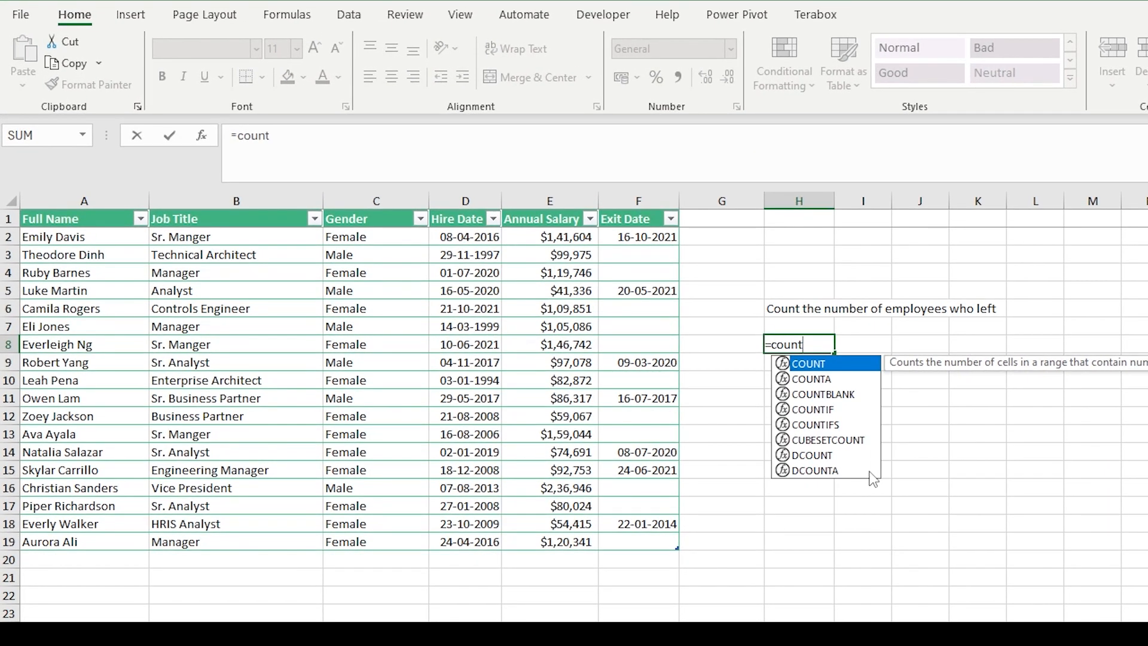
key("Down")
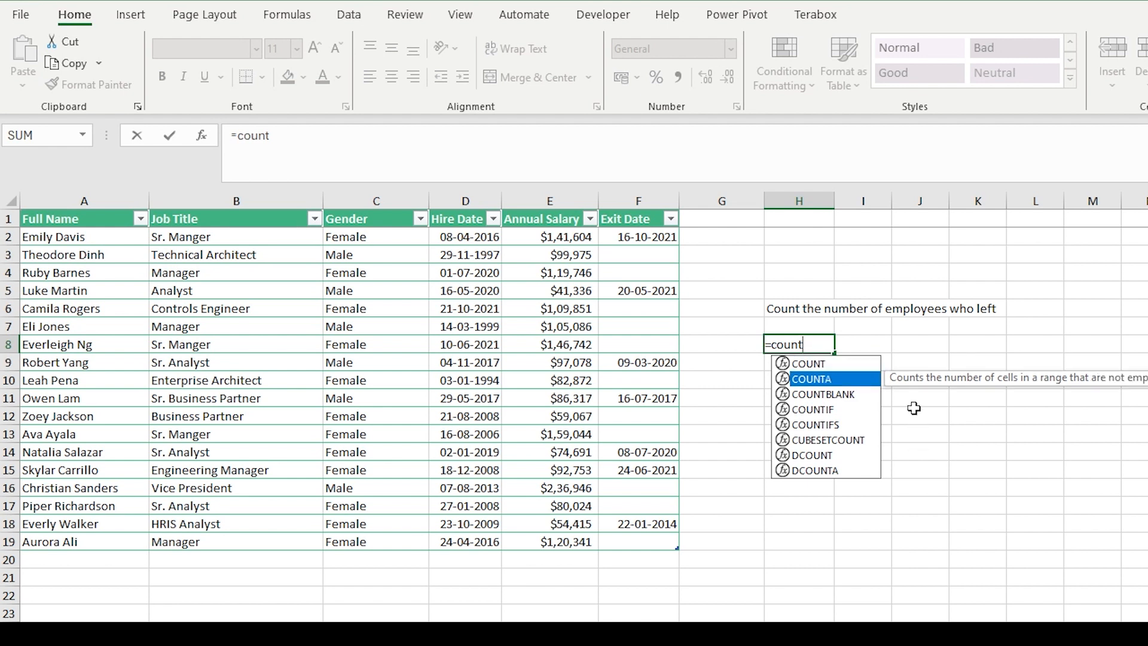
double_click(825, 381)
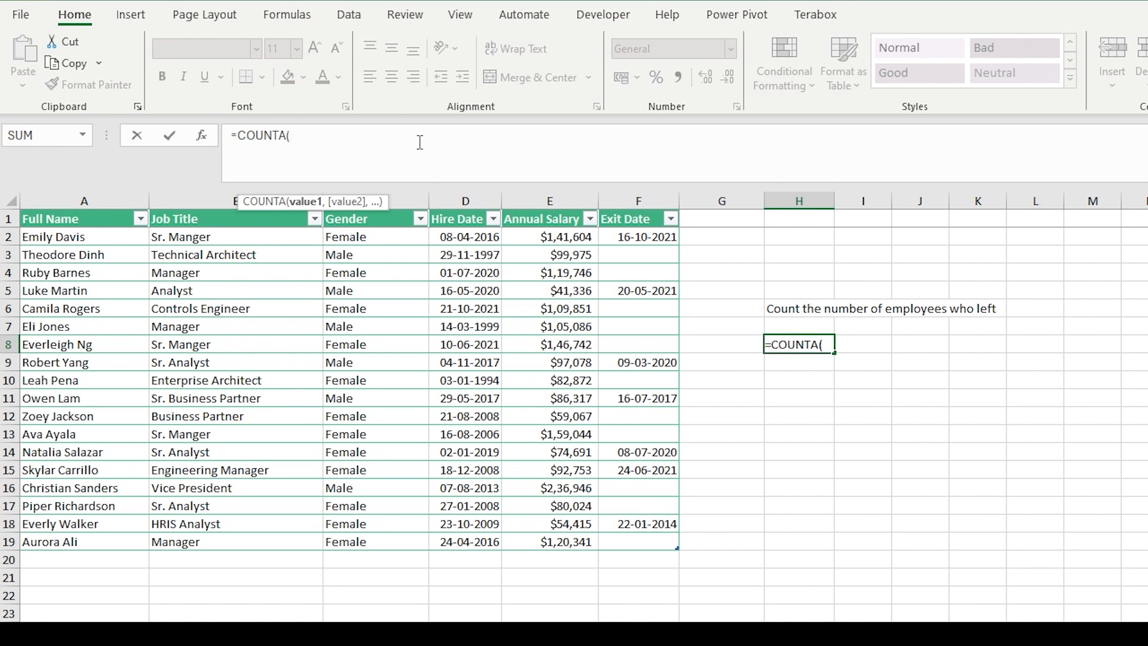
left_click(637, 200)
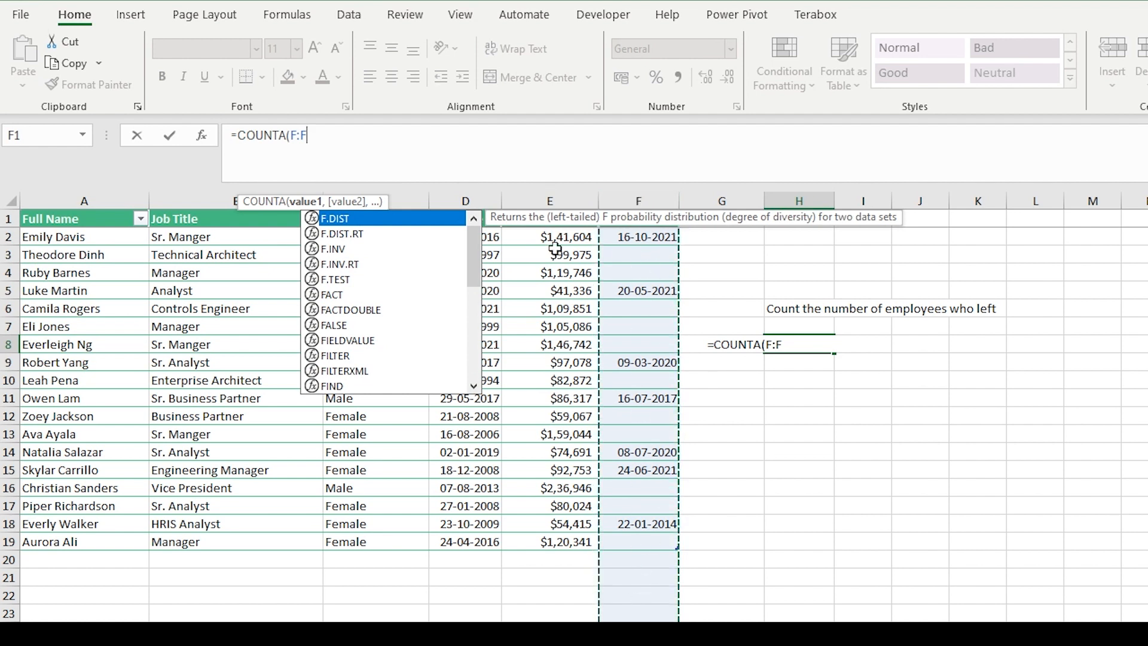
left_click(299, 135)
type("2")
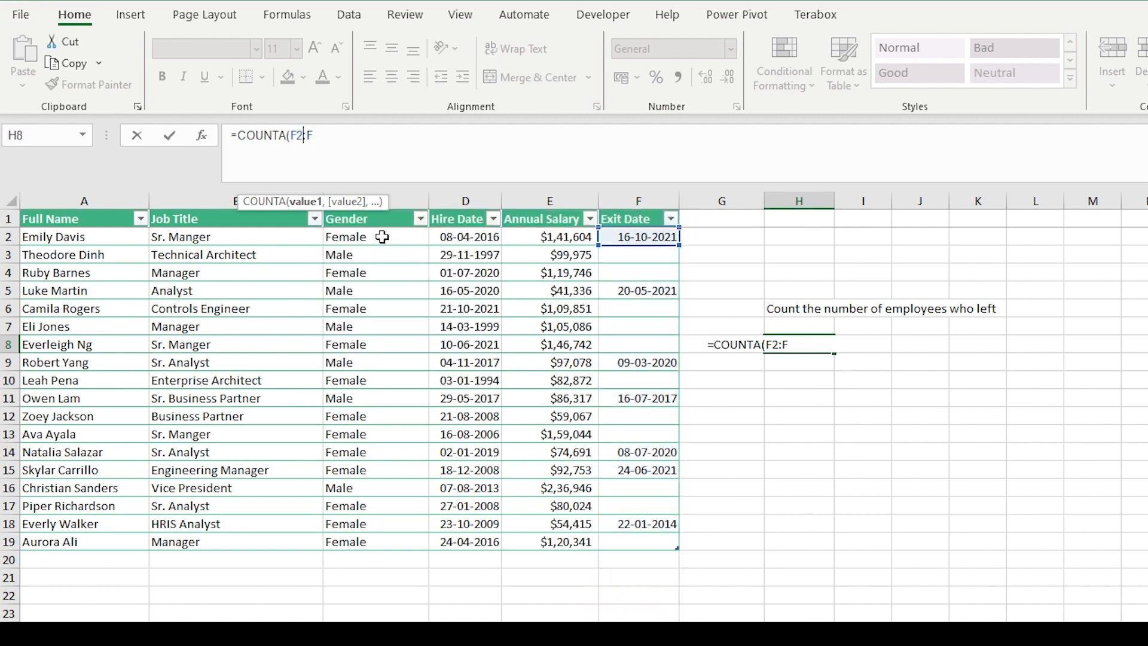
type("19)")
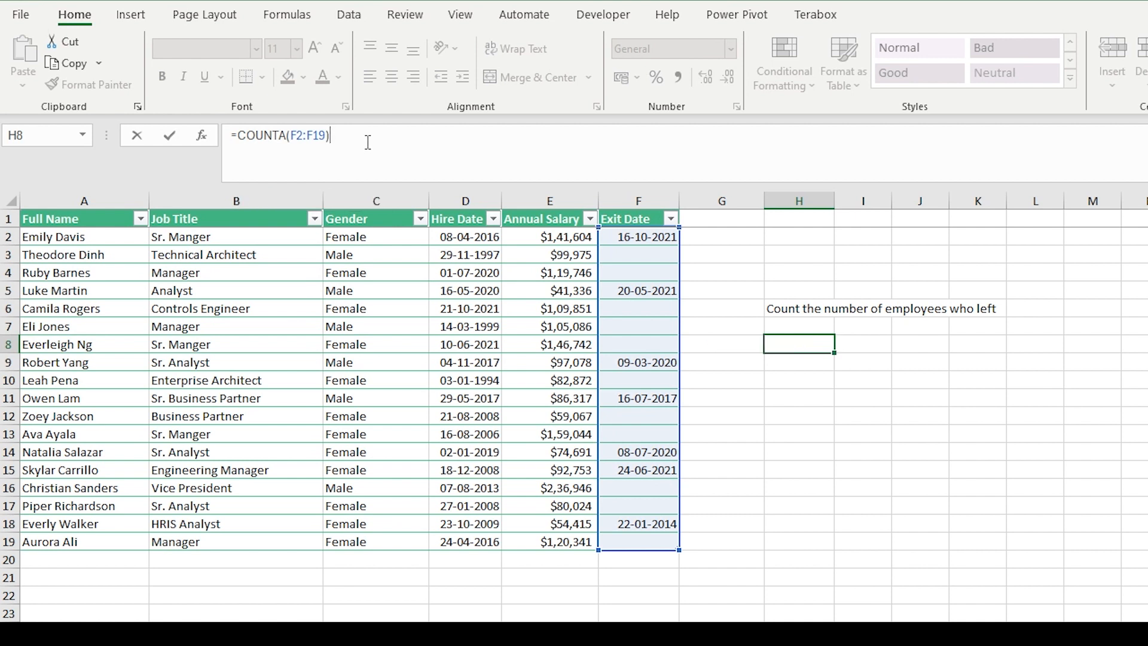
key("Return")
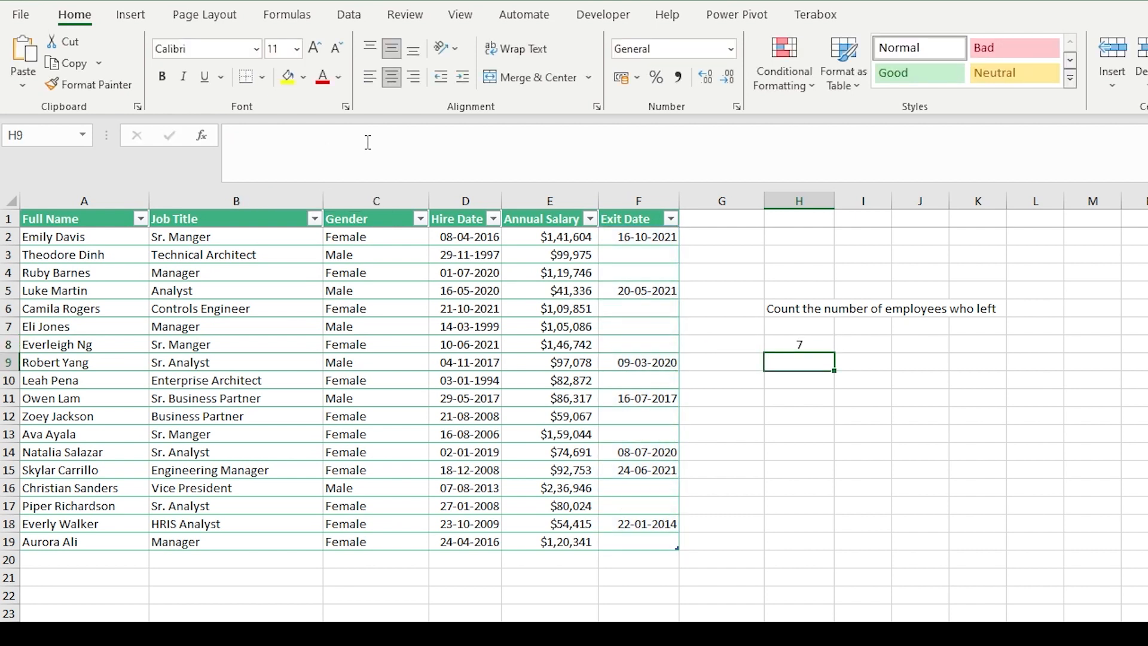
Step: Format the count result in cell H8 as bold with font size 12
left_click(789, 345)
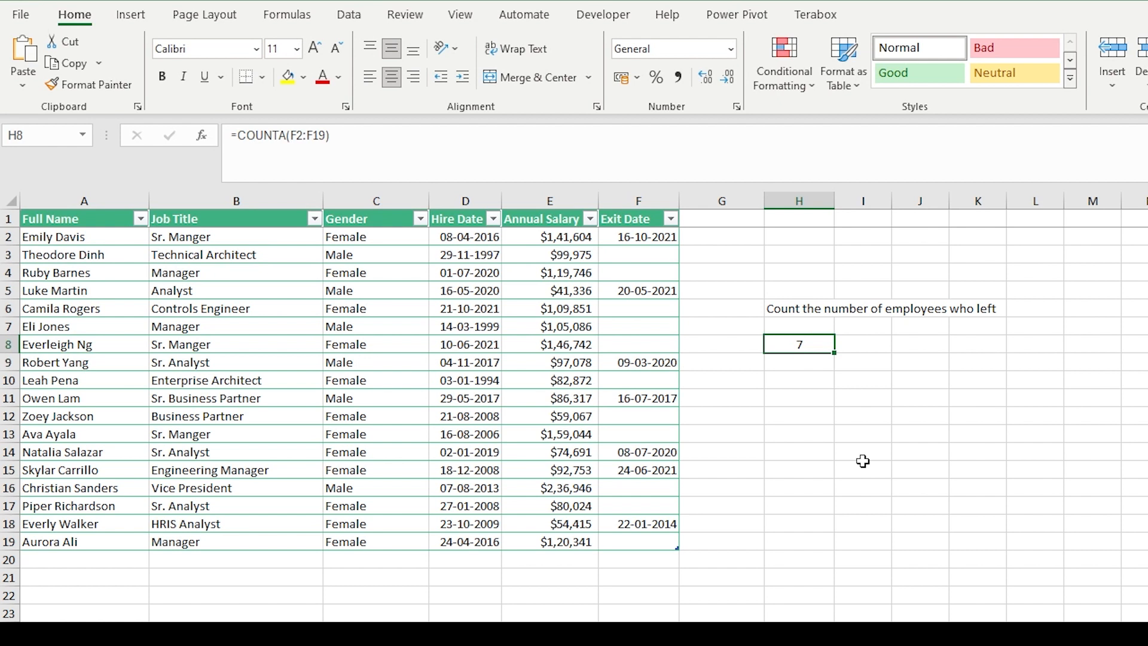
left_click(162, 76)
left_click(315, 47)
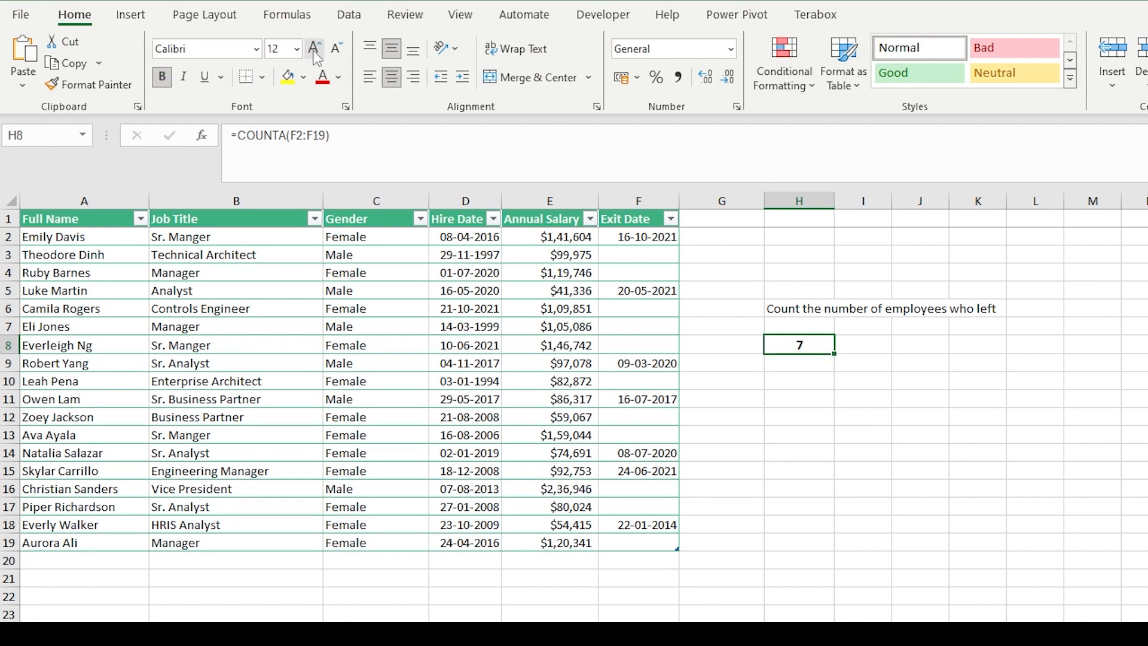
left_click(813, 452)
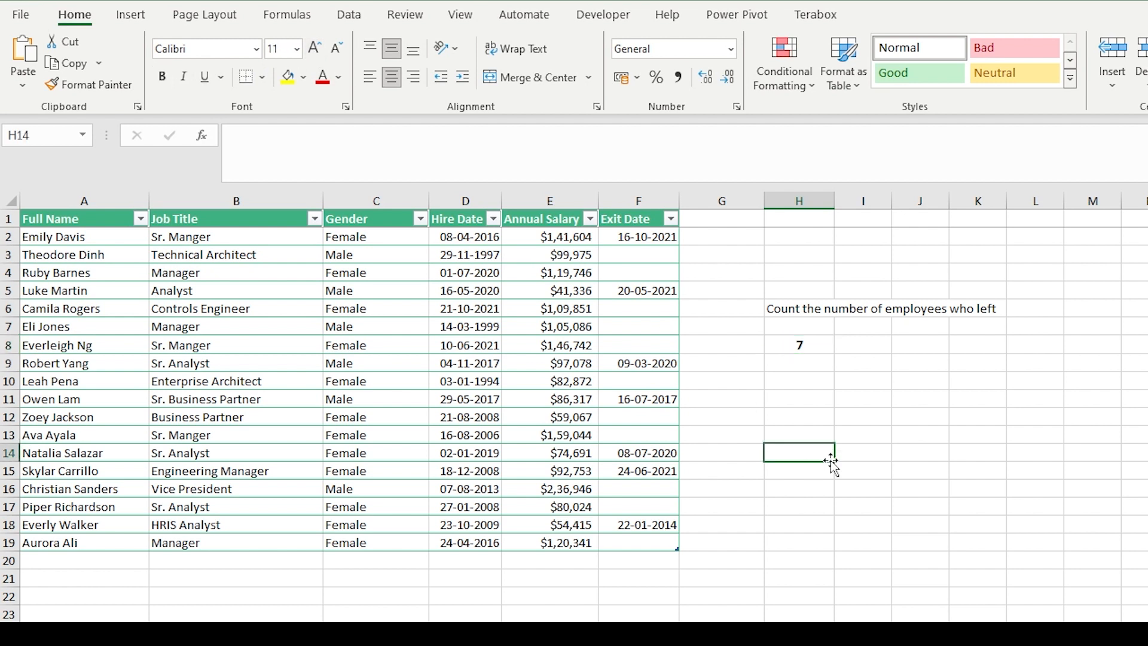
Step: Check the filled Exit Date cells in column F one by one against the count in H8, then inspect the first blank ones
left_click(824, 348)
left_click(633, 236)
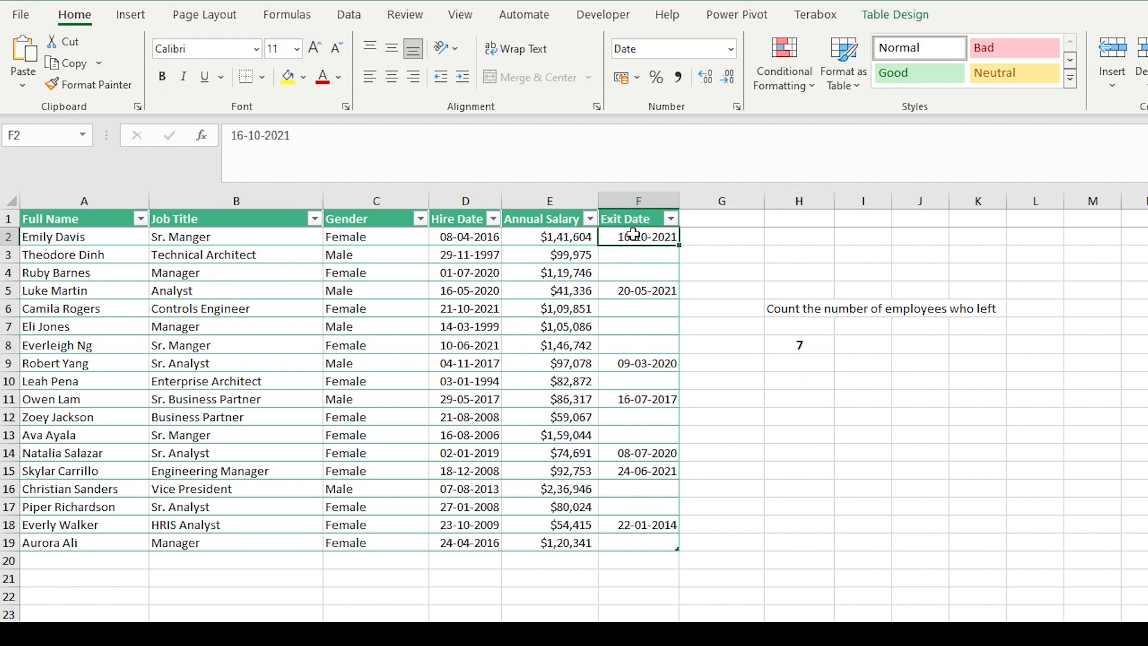
left_click(642, 292)
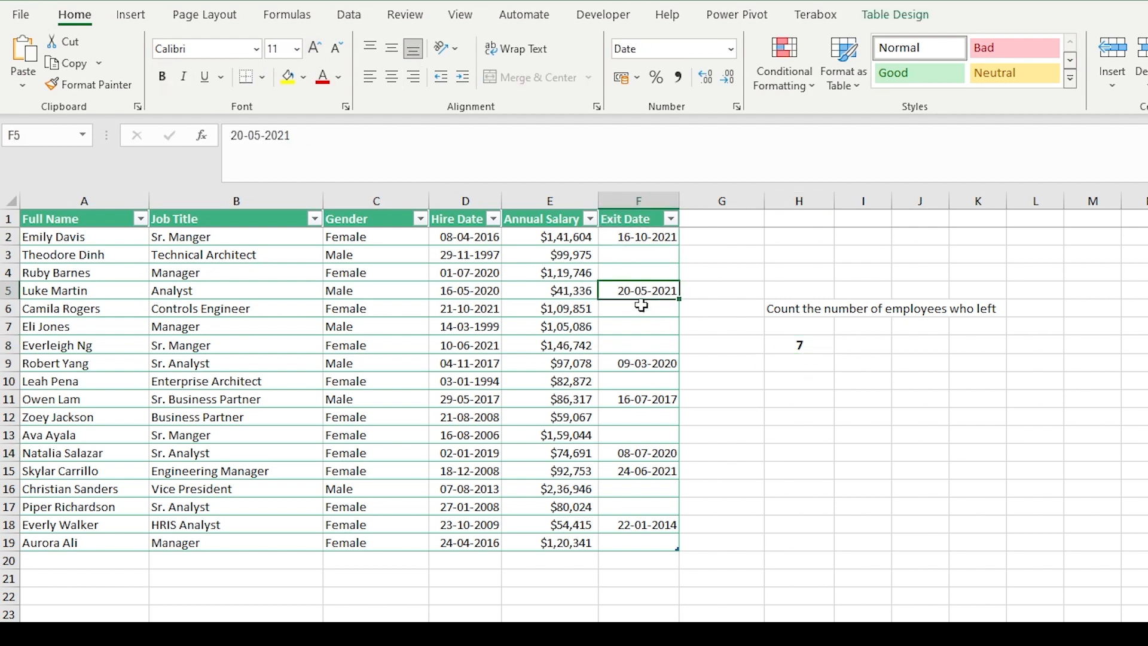
left_click(643, 363)
left_click(638, 399)
left_click(642, 453)
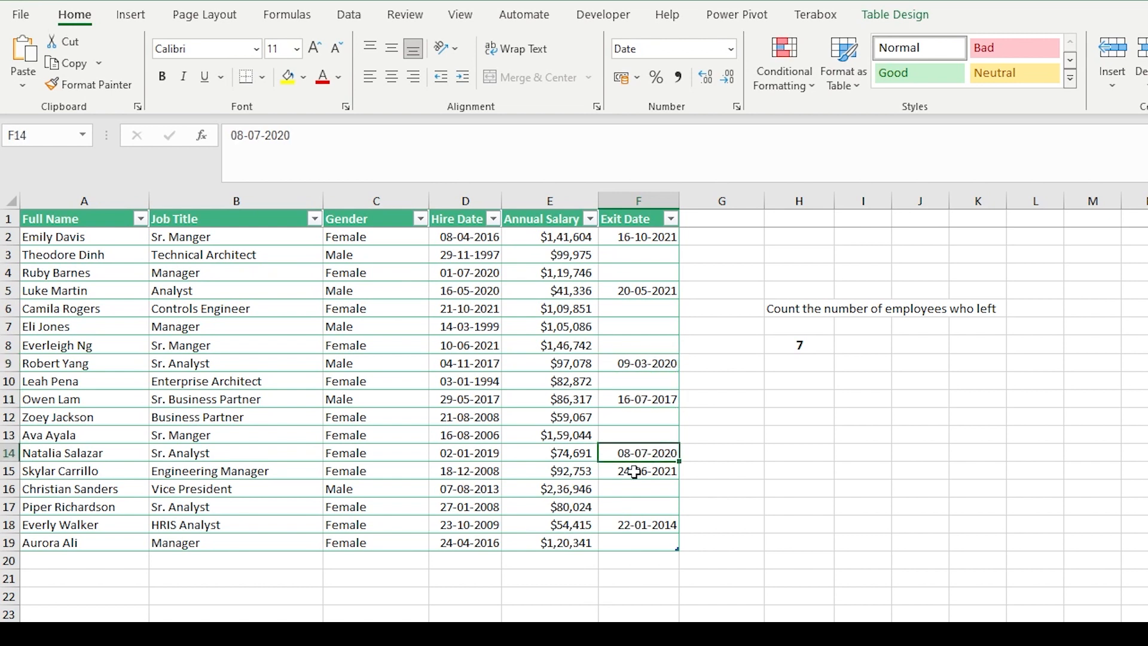
left_click(635, 472)
left_click(646, 526)
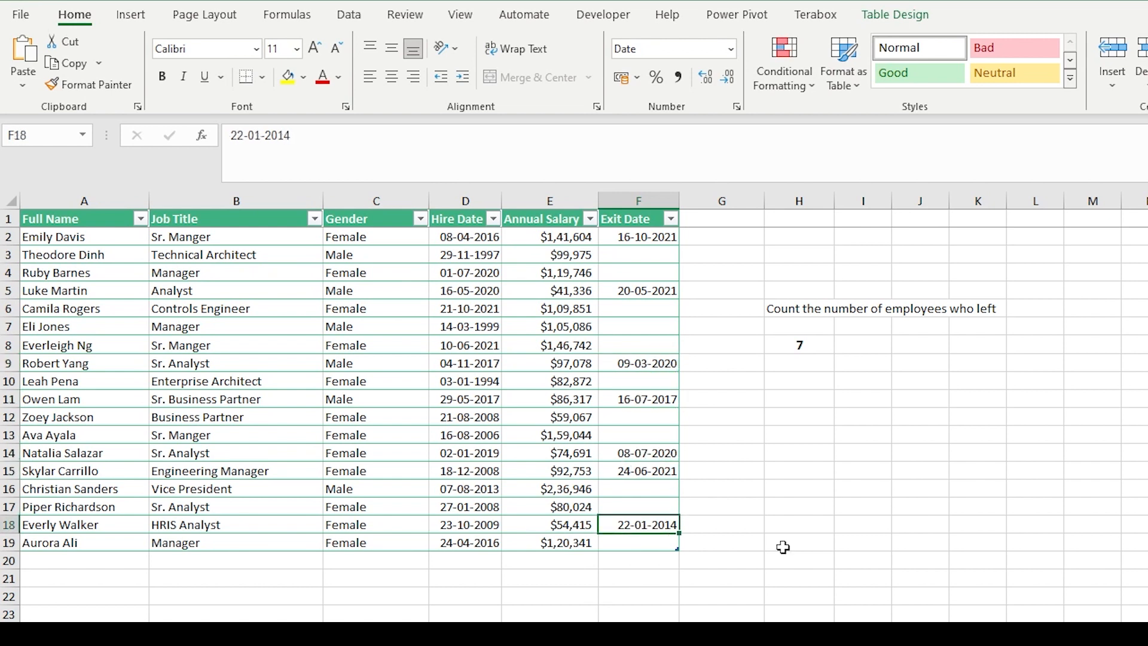
left_click(794, 387)
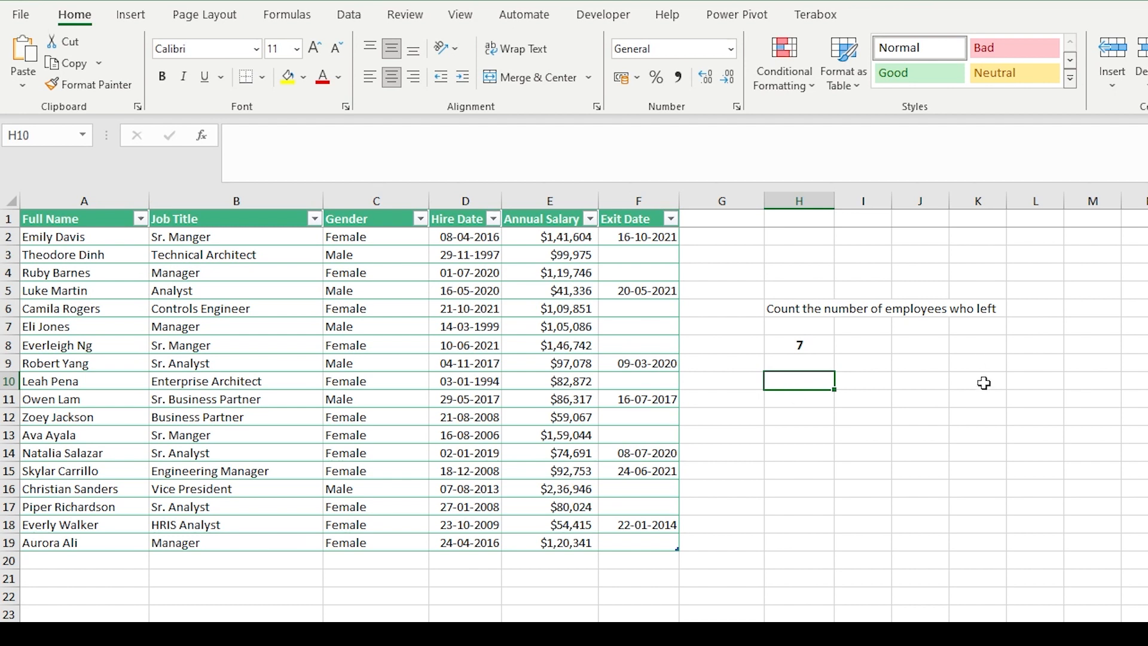
left_click(661, 256)
left_click(661, 272)
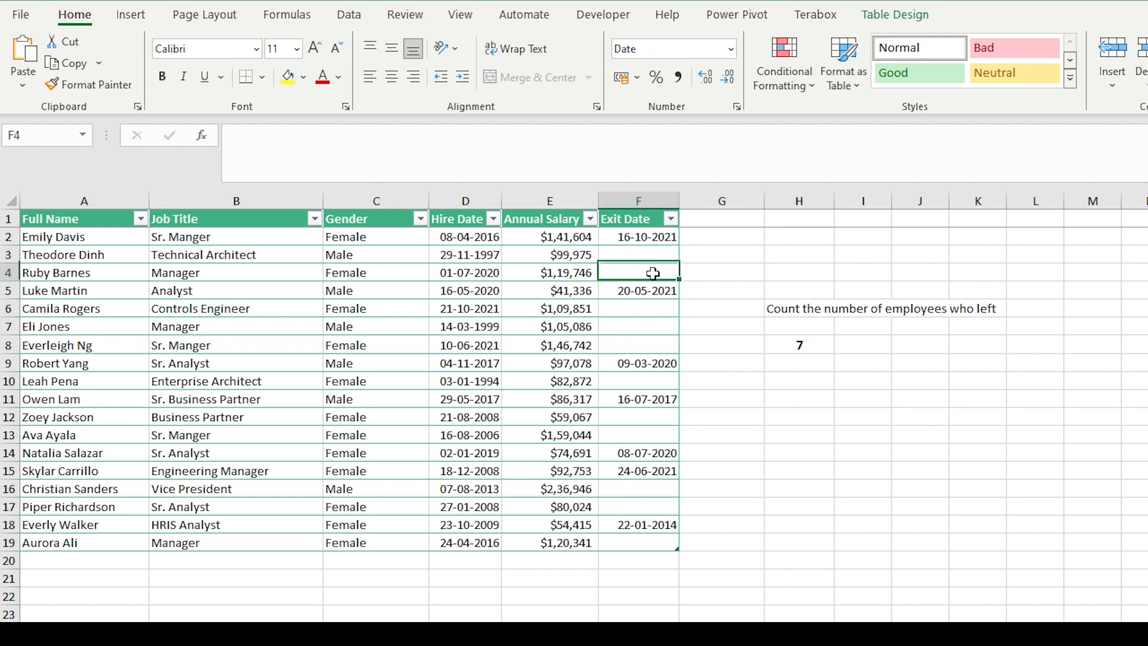
Step: Enter the label "Count the number of employees who still work for the company" in cell H11
left_click(802, 397)
type("Co")
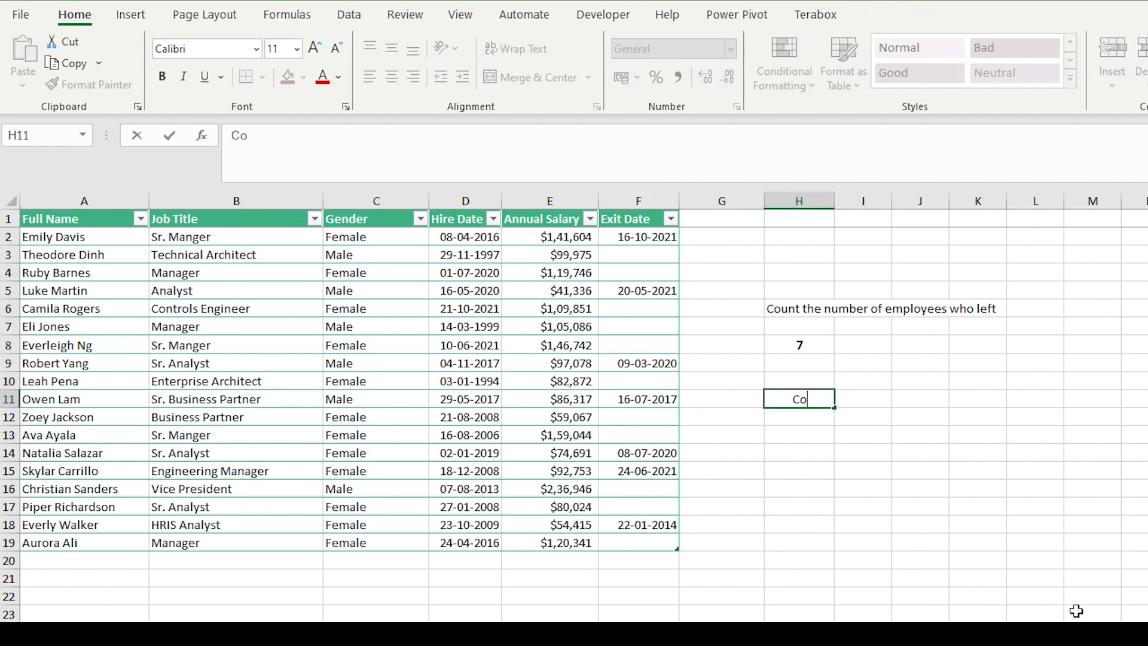
type("unt the number")
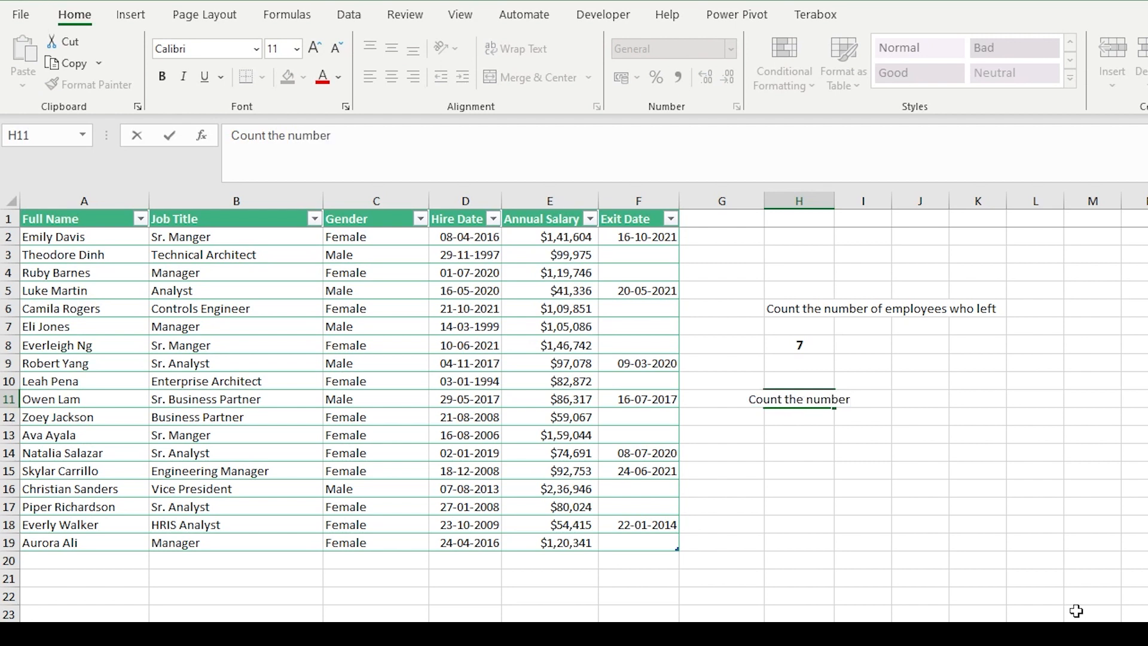
type(" of emplo")
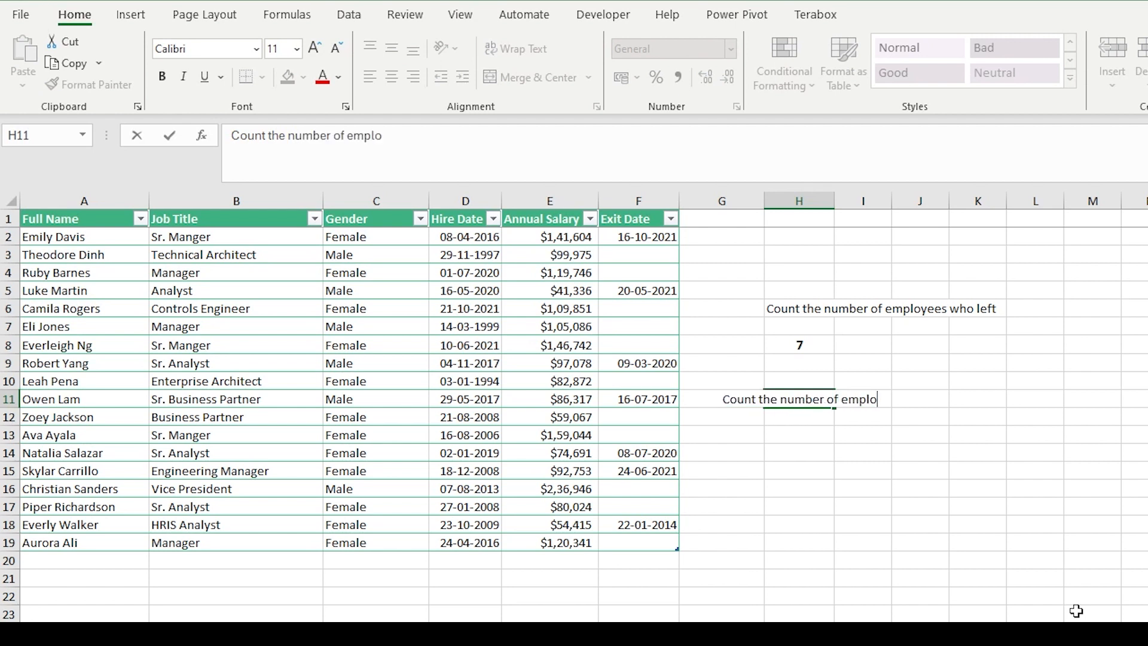
type("yees")
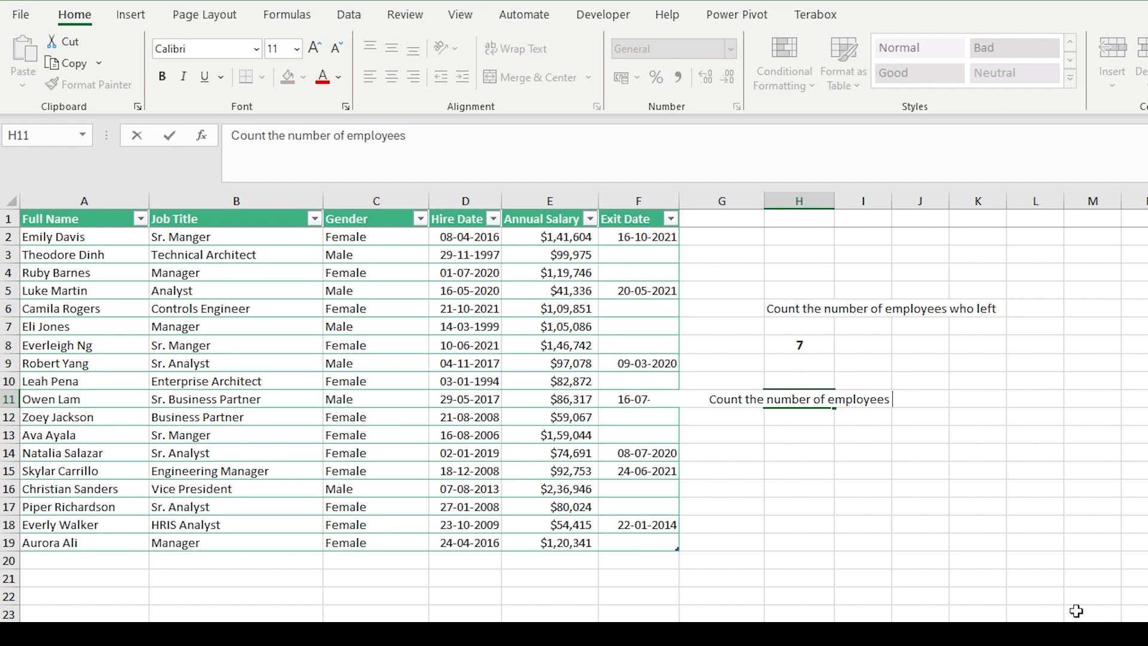
type(" who sti")
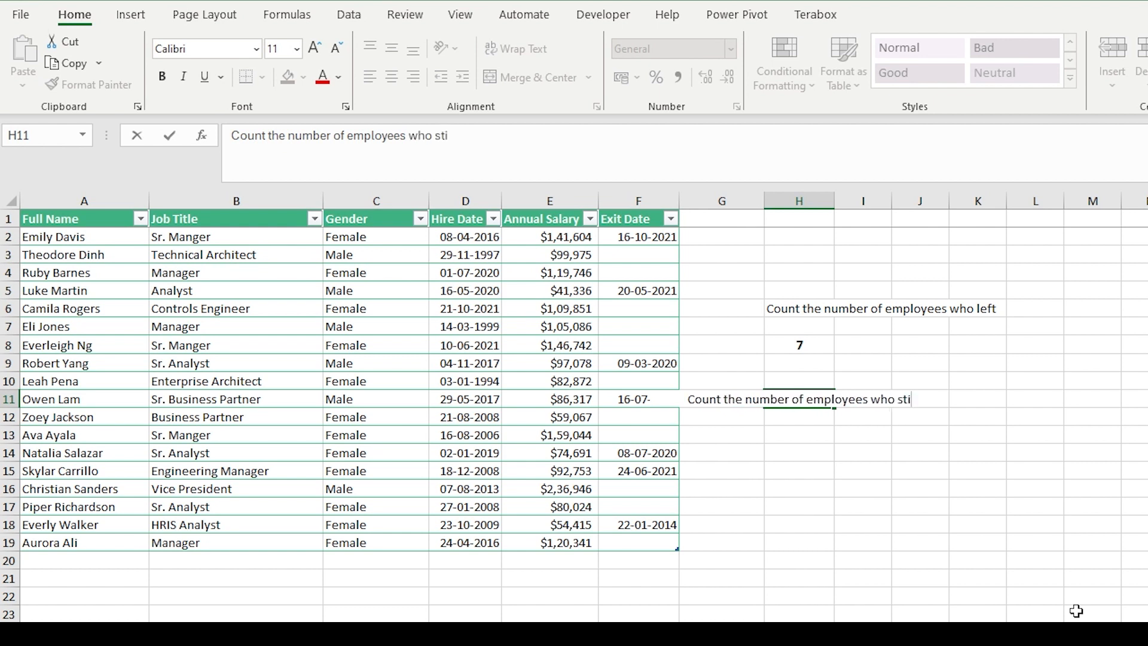
type("ll work")
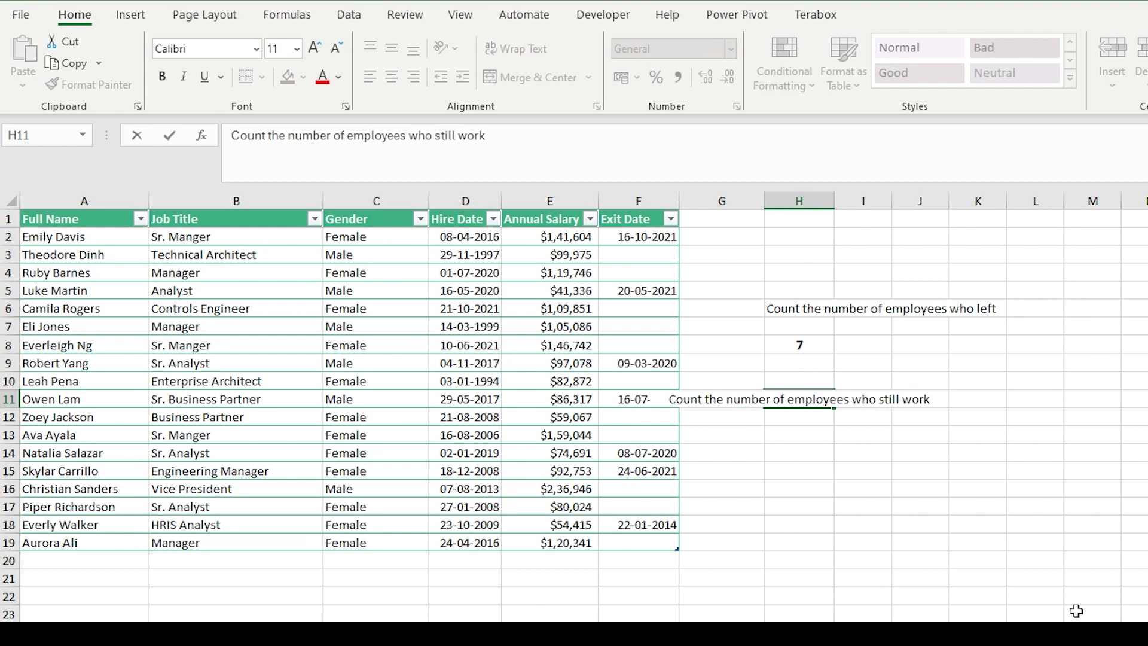
type(" for the company")
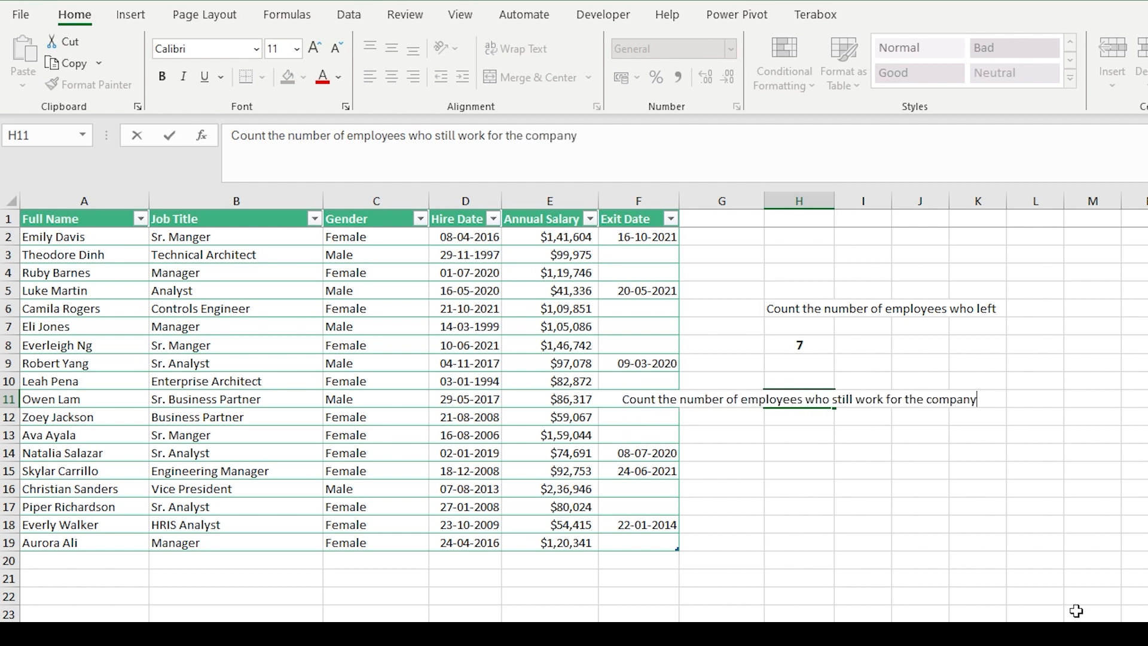
key("Return")
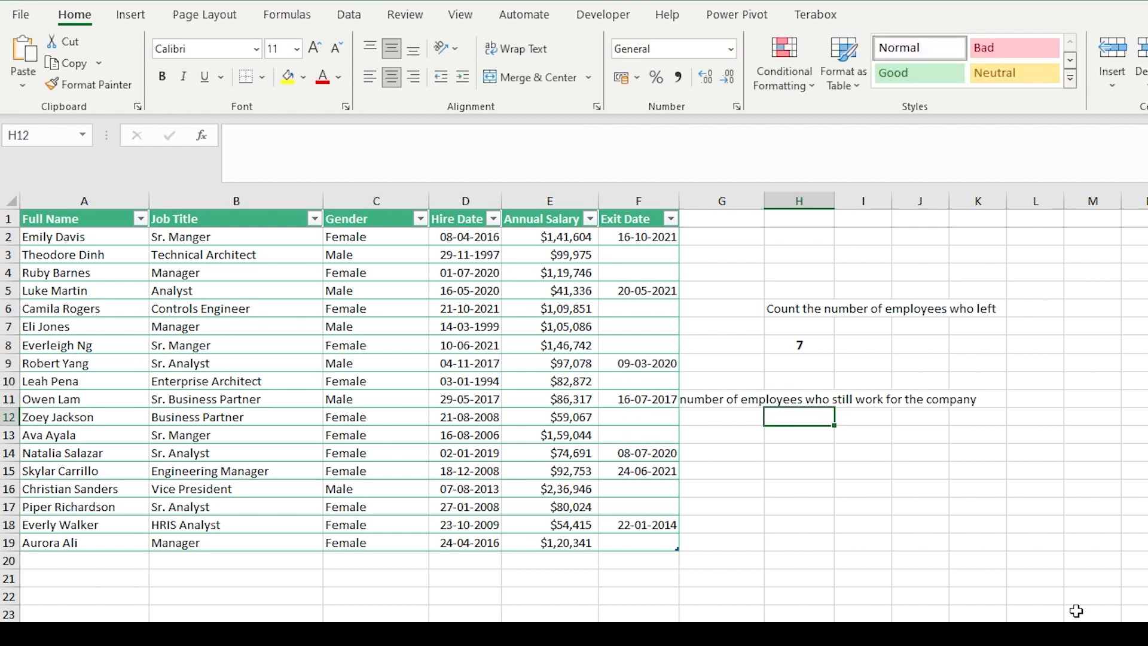
Step: Left-align the label text in cell H11
left_click(792, 399)
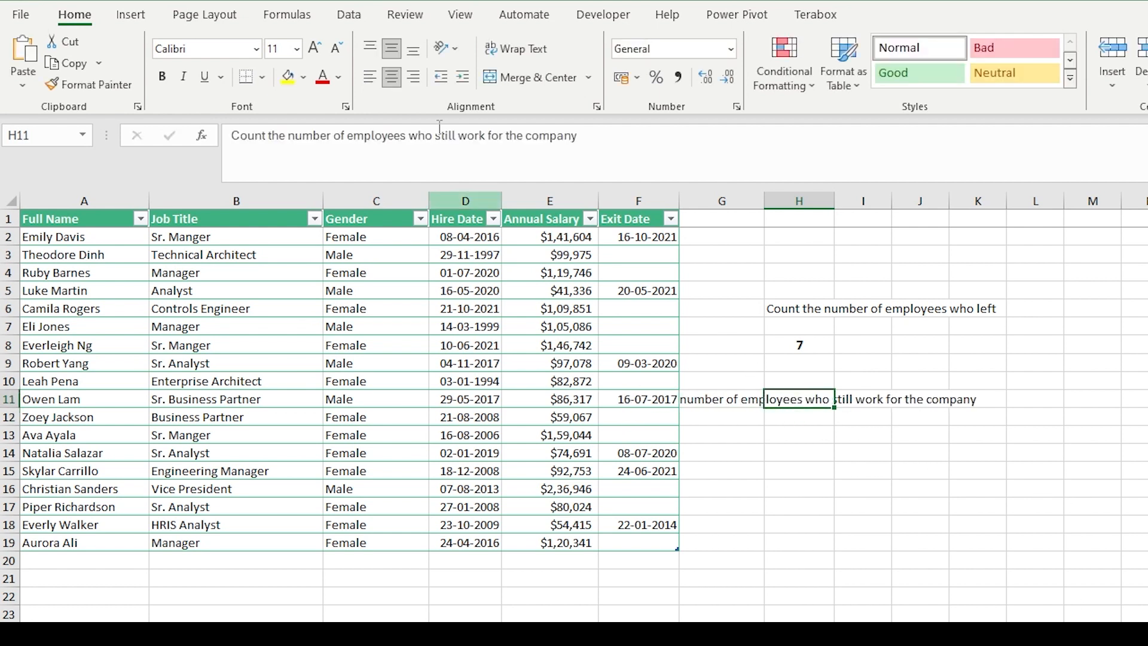
left_click(372, 79)
left_click(941, 521)
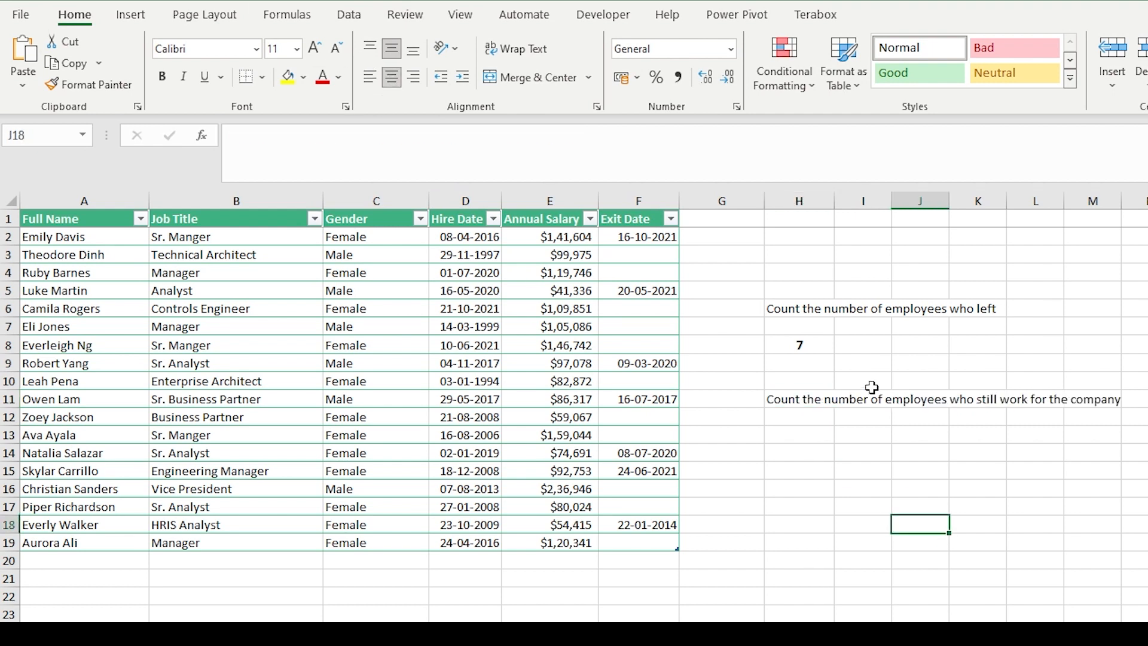
Step: Enter the formula =COUNTBLANK(F2:F19) in cell H13 to count the empty Exit Date cells
left_click(804, 431)
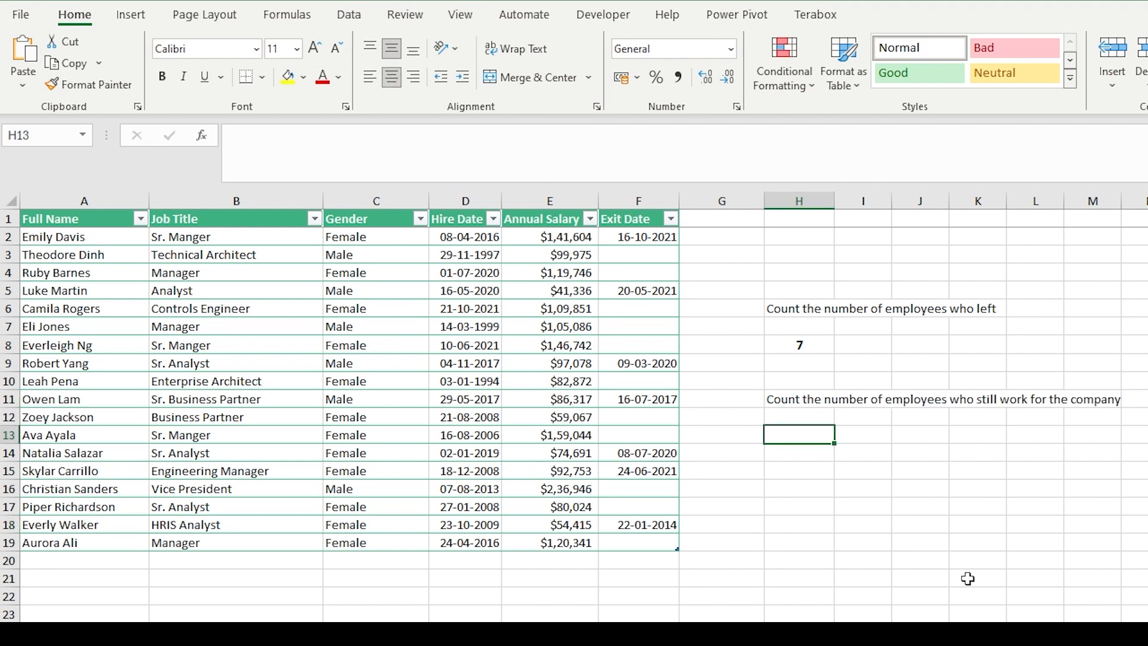
type("=count")
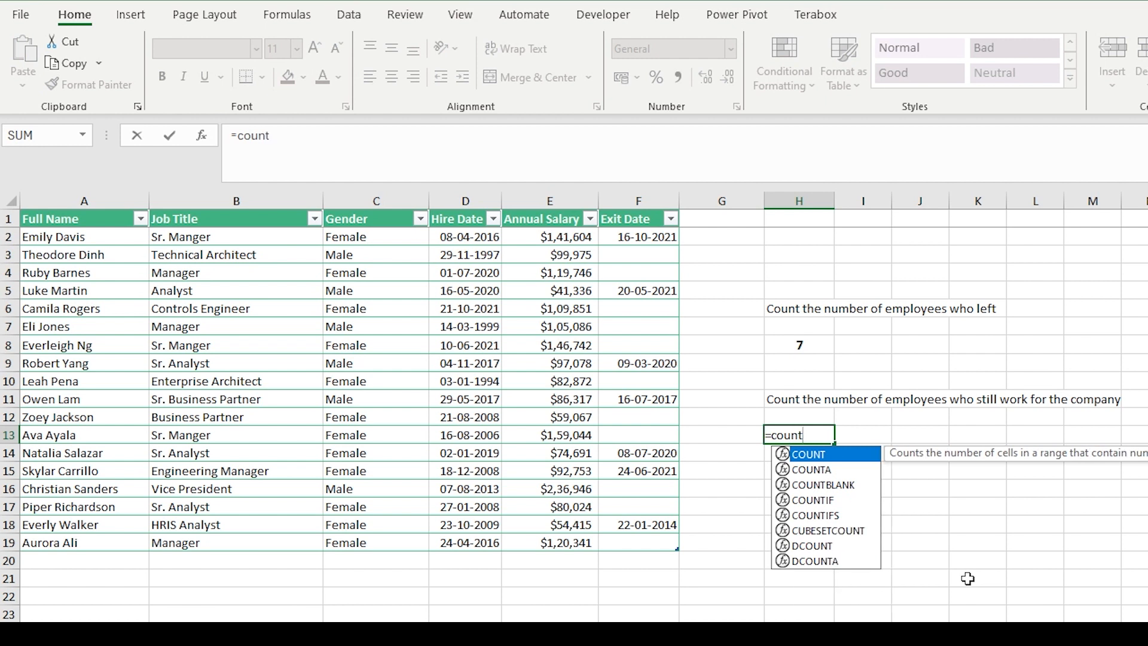
key("Down")
key("Down")
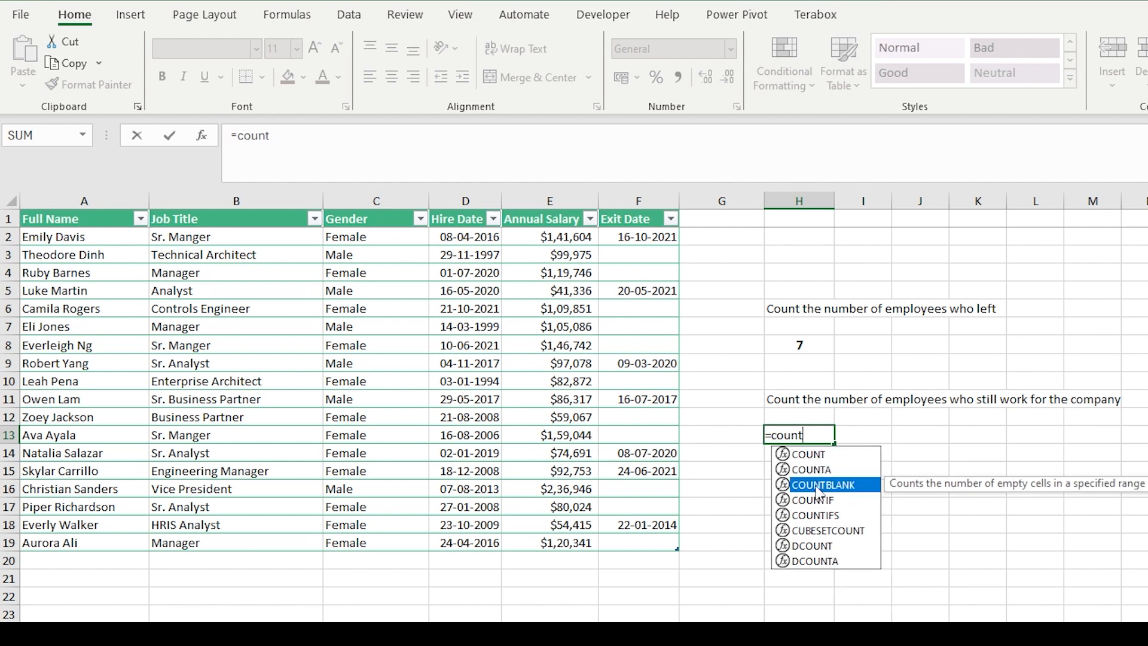
double_click(866, 487)
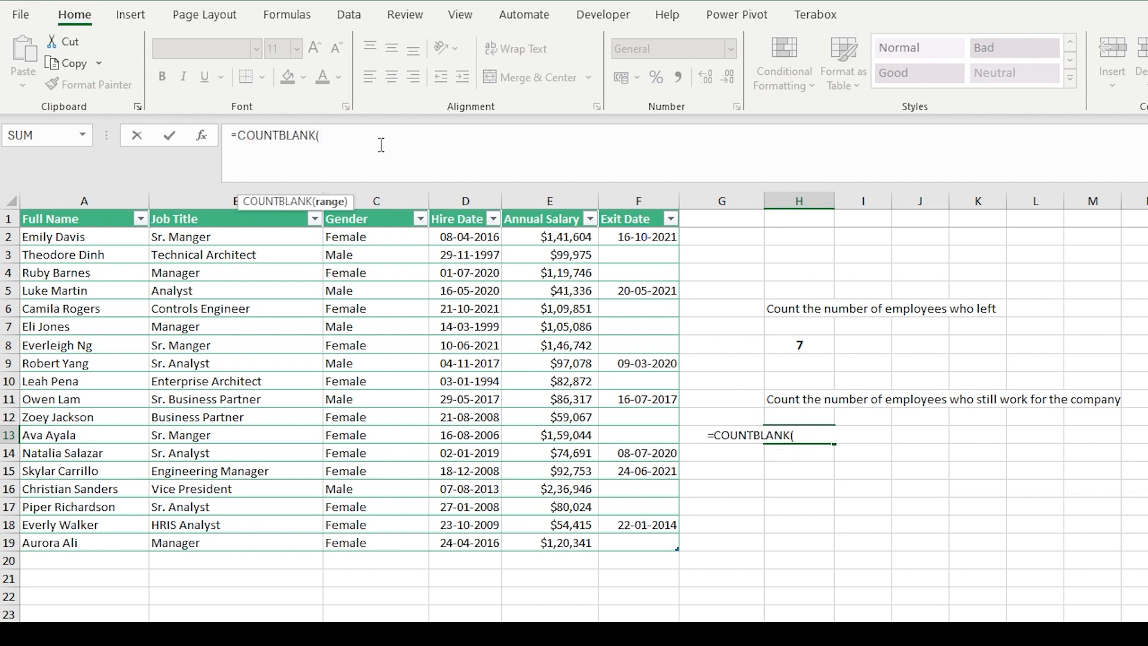
type("F2")
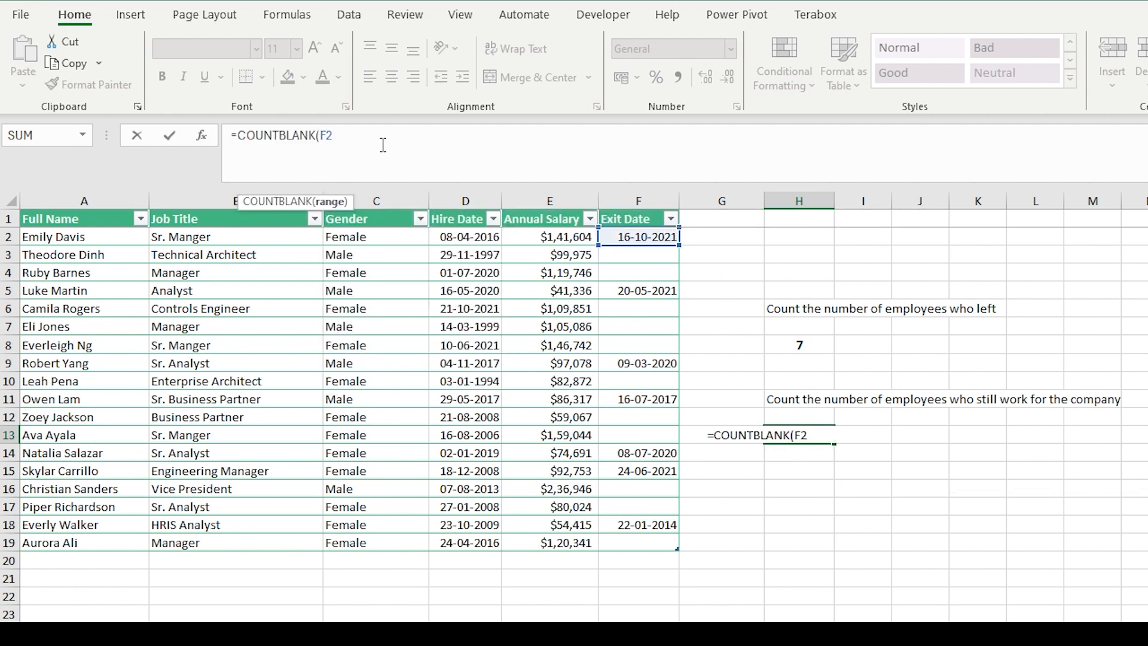
type(":F1")
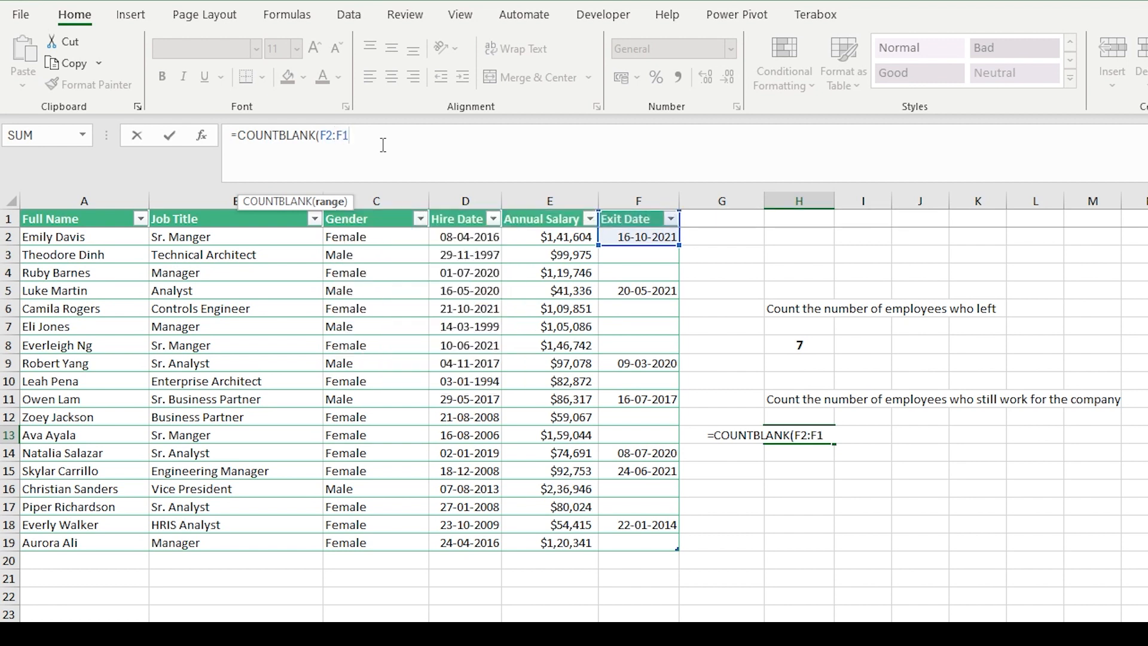
type("9")
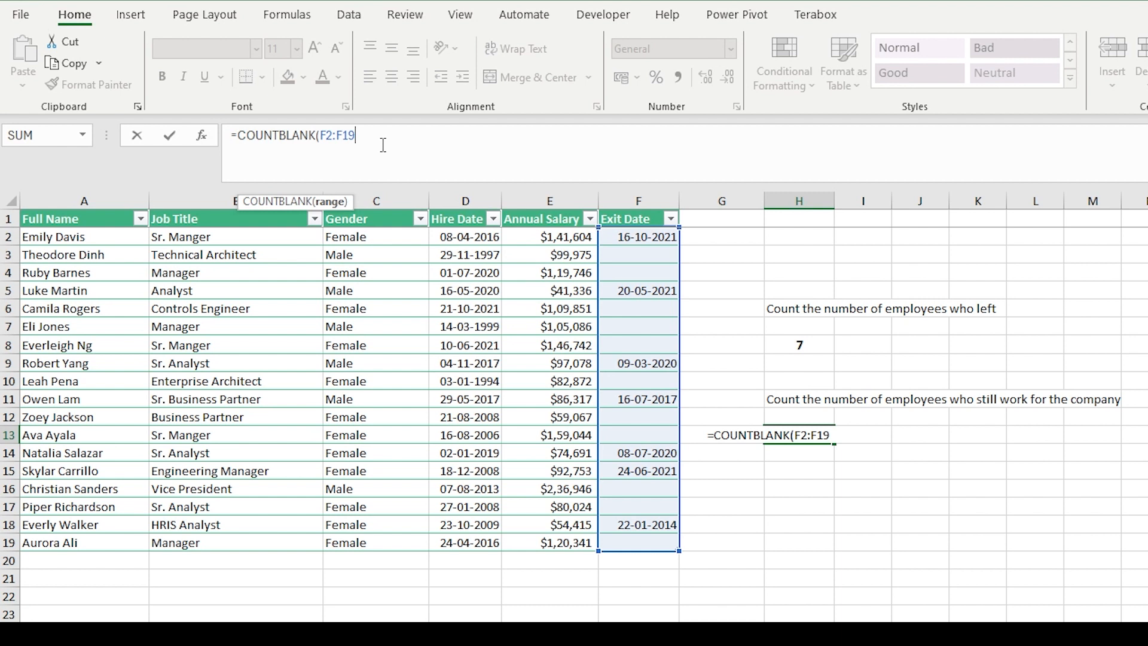
type(")")
key("Return")
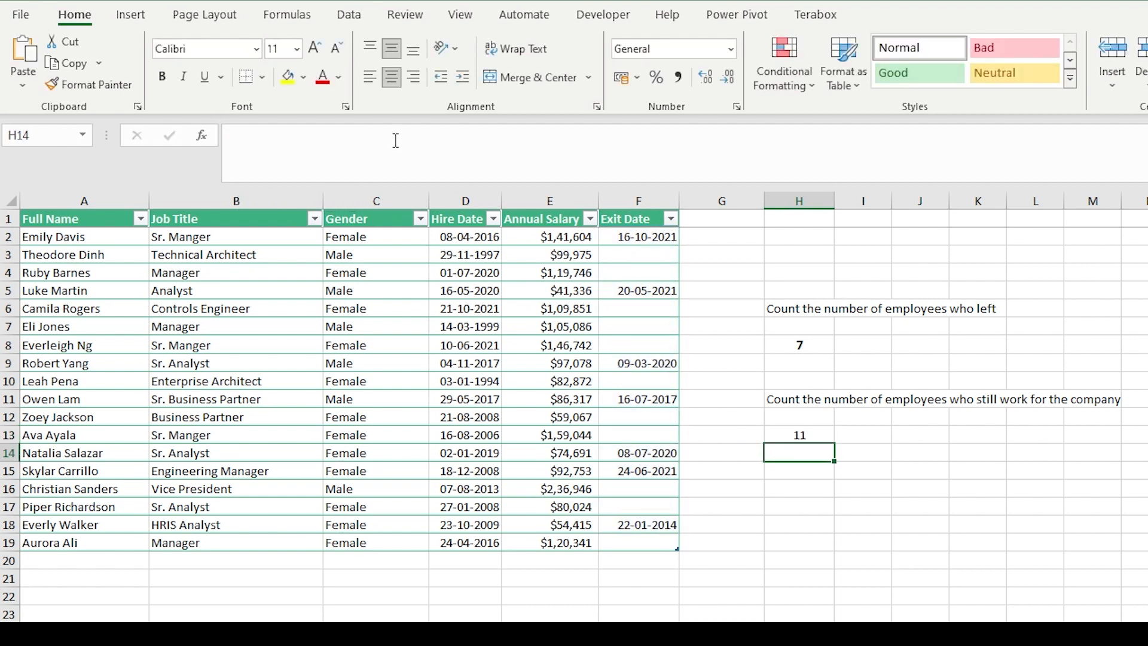
Step: Format the count result in cell H13 as bold with font size 12
left_click(799, 433)
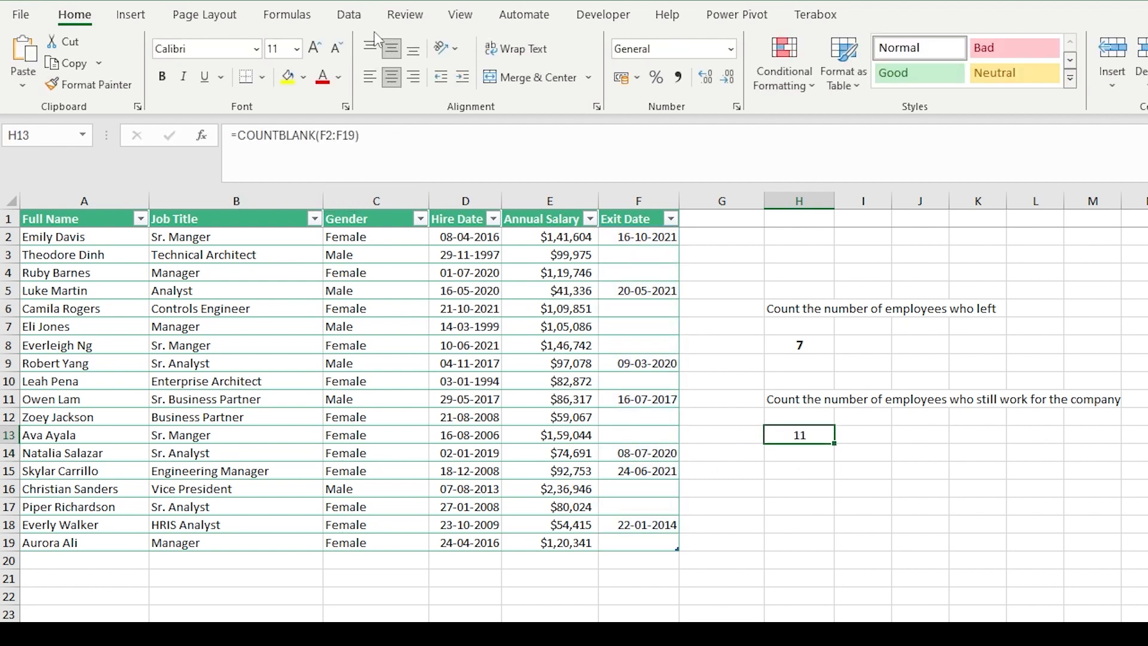
left_click(314, 48)
key("ctrl+b")
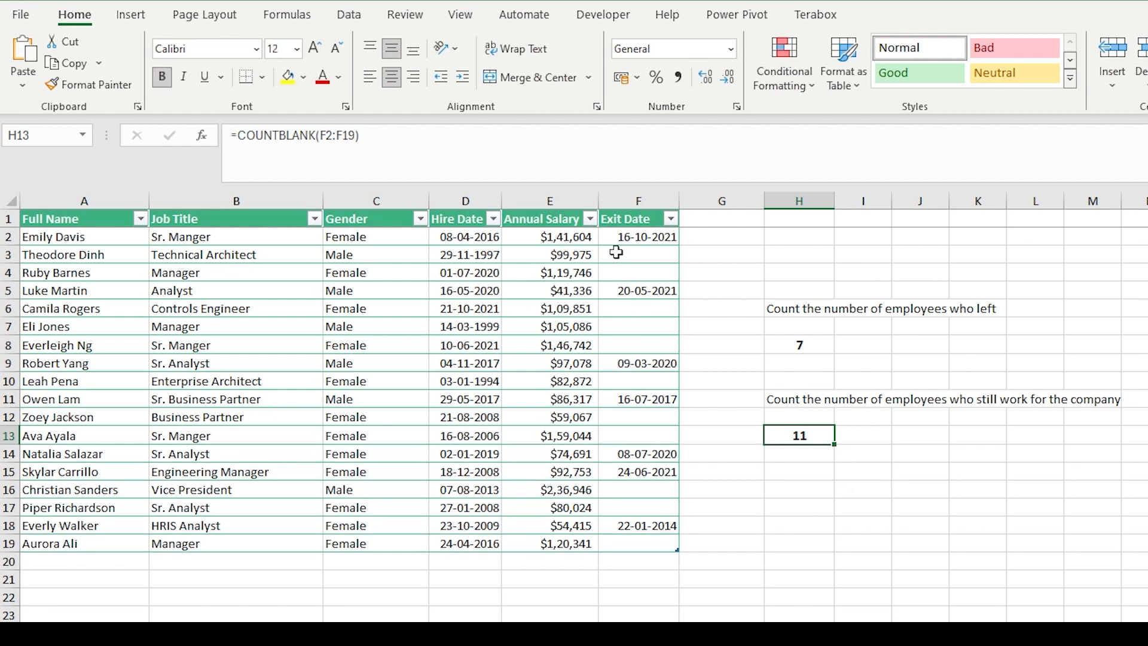
Step: Go down the Exit Date column from F3 and check its blank cells against the count in H13
left_click(639, 254)
key("Down")
key("Down")
key("Down")
key("Down")
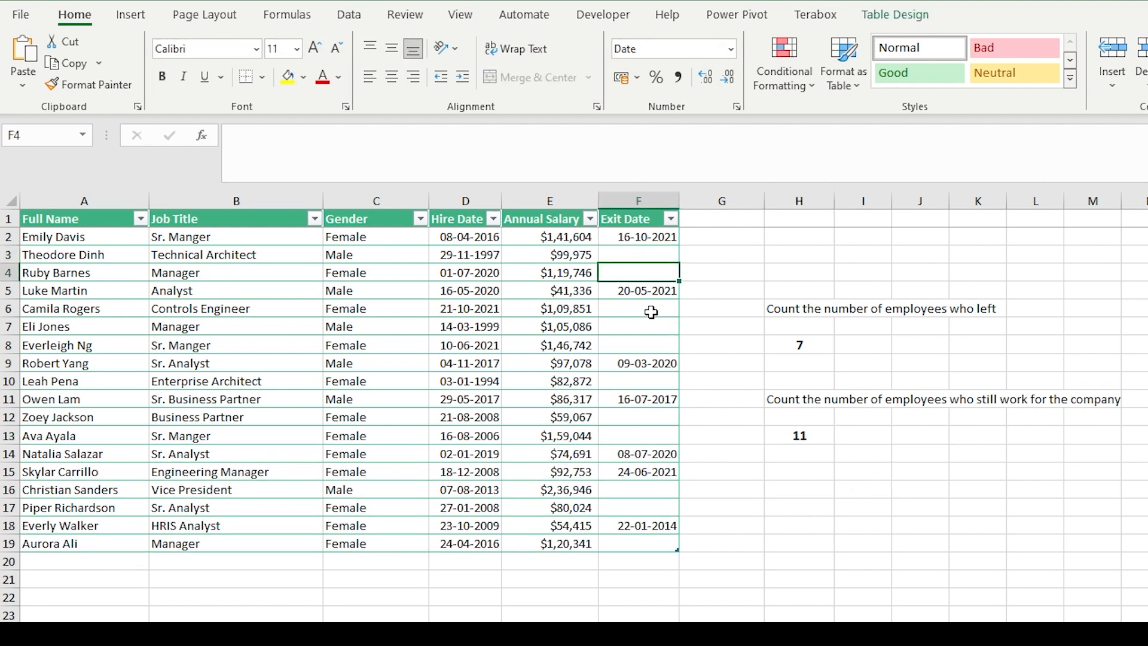
key("Down")
key("Down")
key("Down")
key("Down")
key("Down")
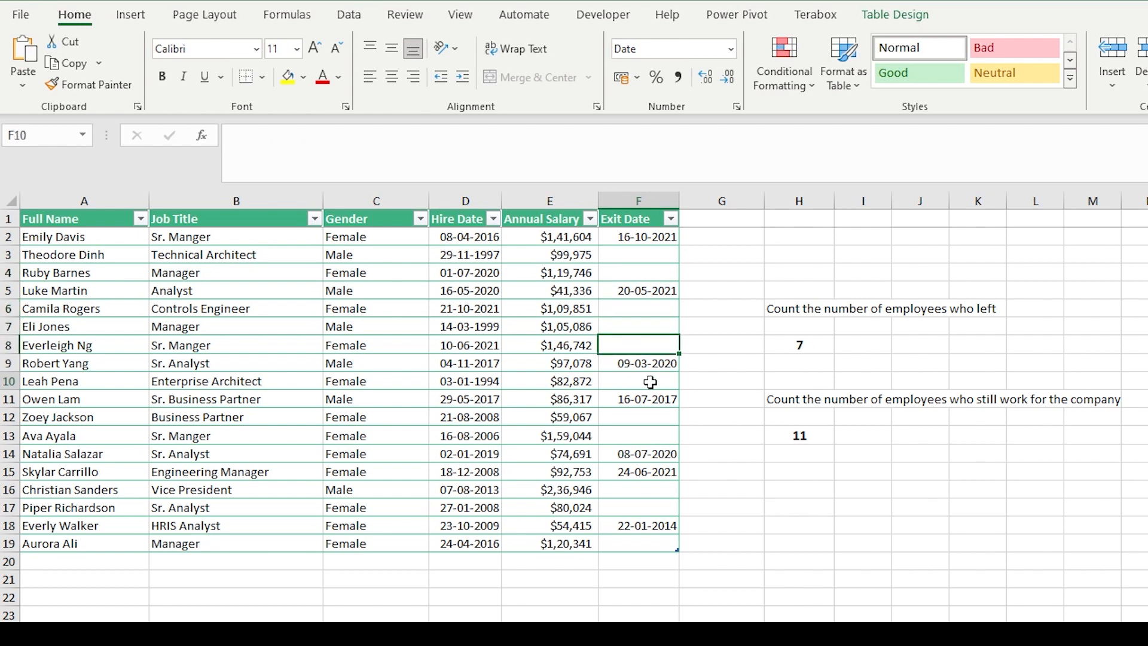
key("Down")
key("Down")
key("Down")
key("Down")
key("Down")
key("Down")
key("Down")
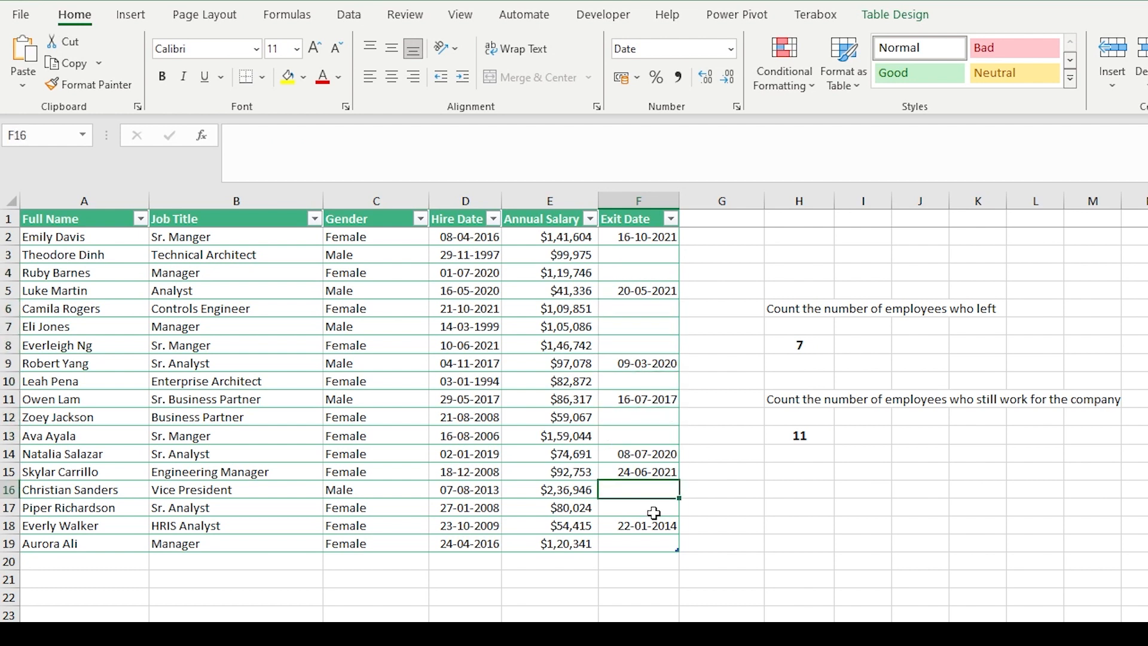
left_click(846, 511)
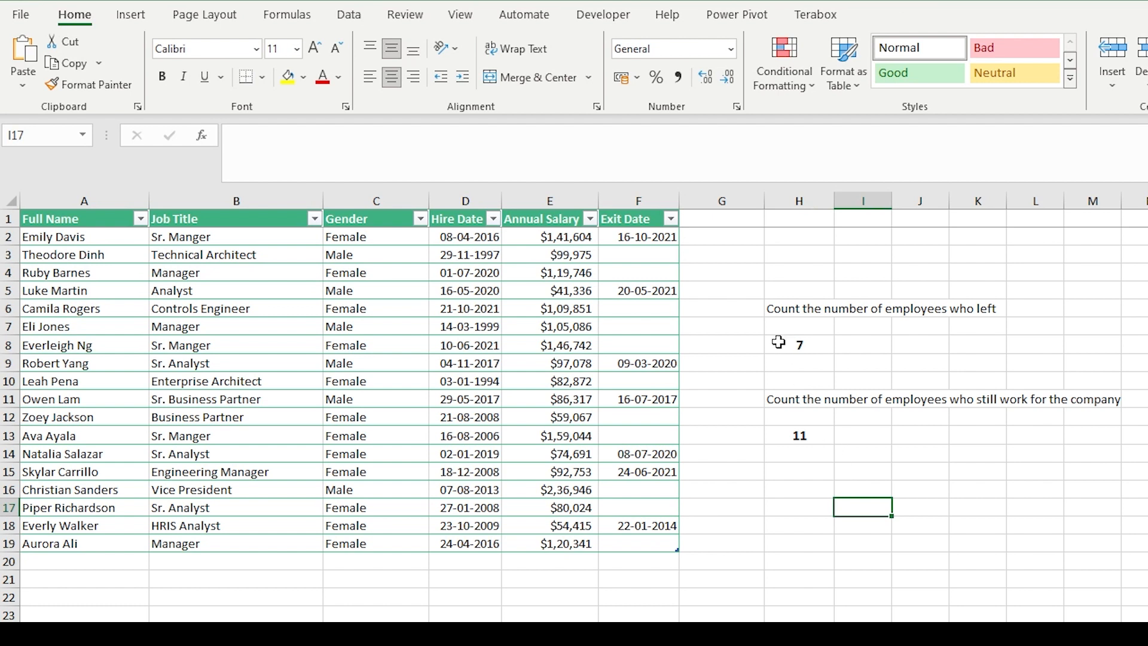
left_click_drag(796, 309, 986, 341)
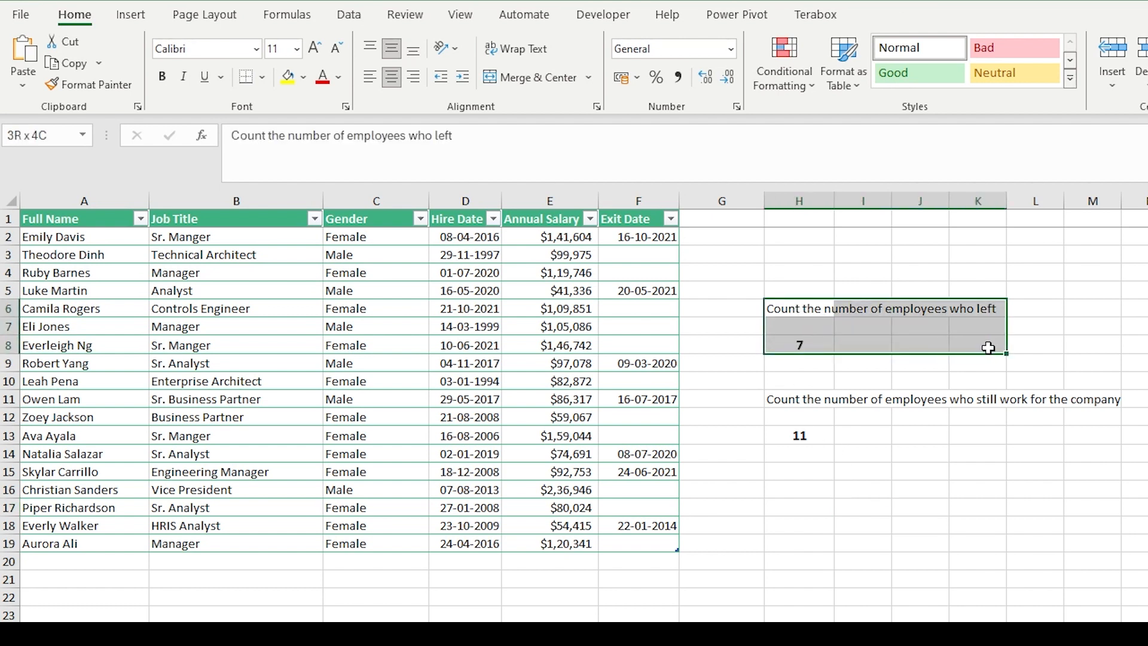
left_click(803, 399)
left_click_drag(803, 399, 1097, 440)
left_click(1142, 616)
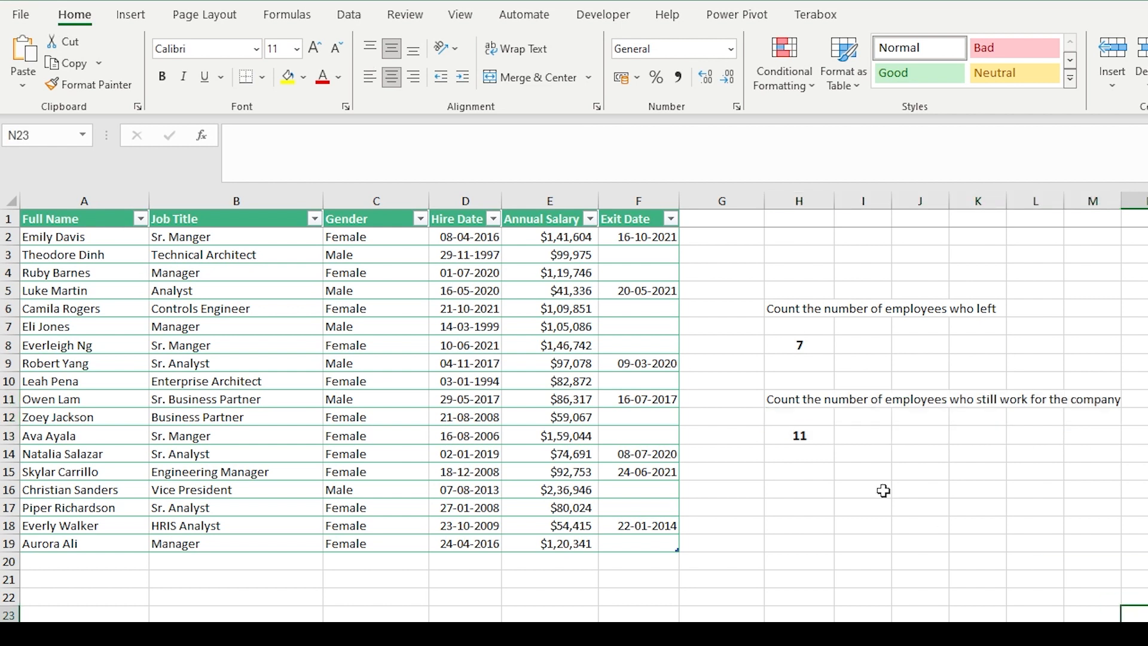